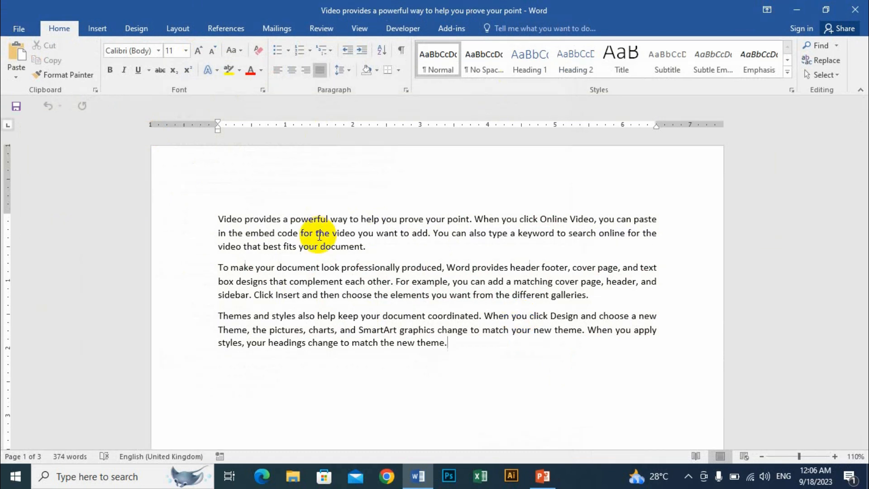
Set the Office theme to Dark Gray in the general options and apply it
click(18, 30)
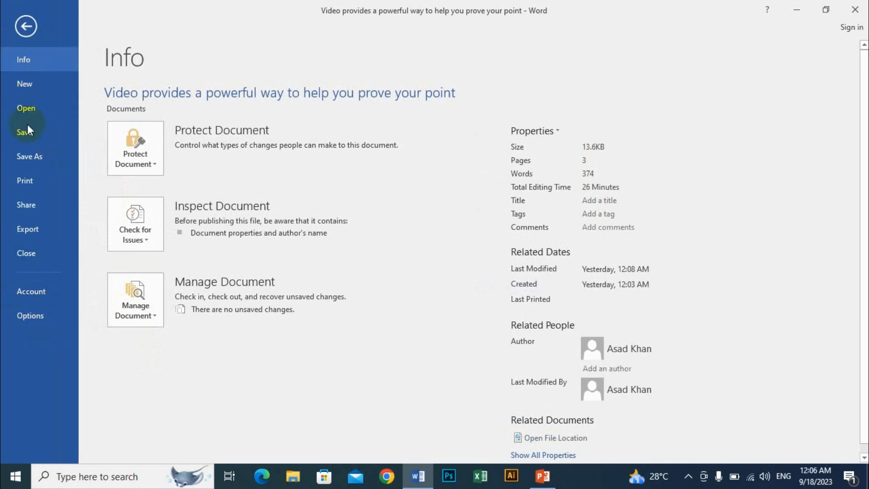
click(46, 318)
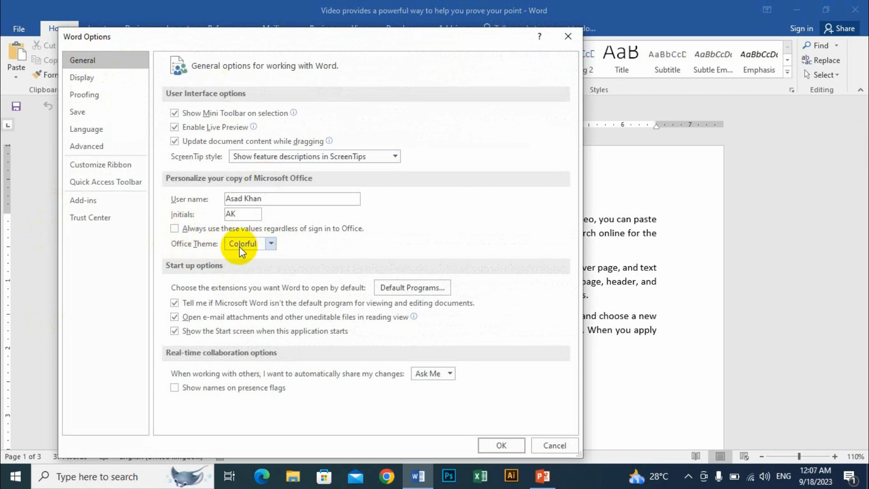
click(270, 243)
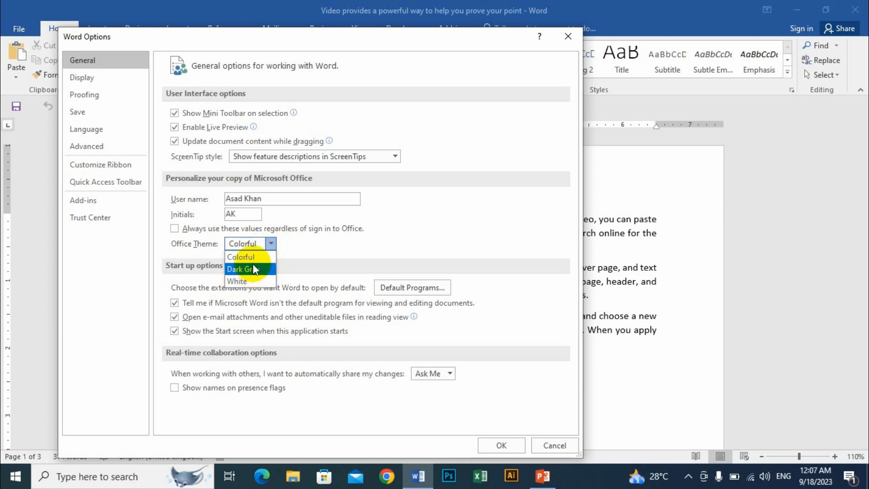
click(261, 270)
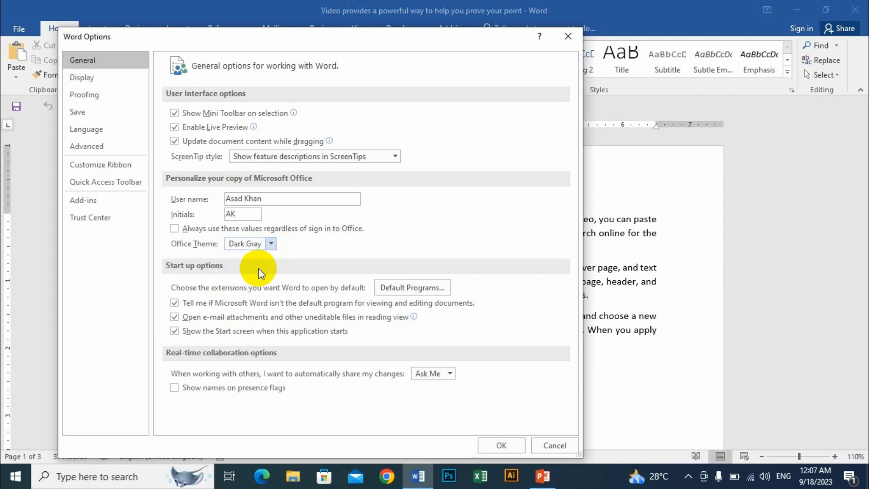
click(501, 445)
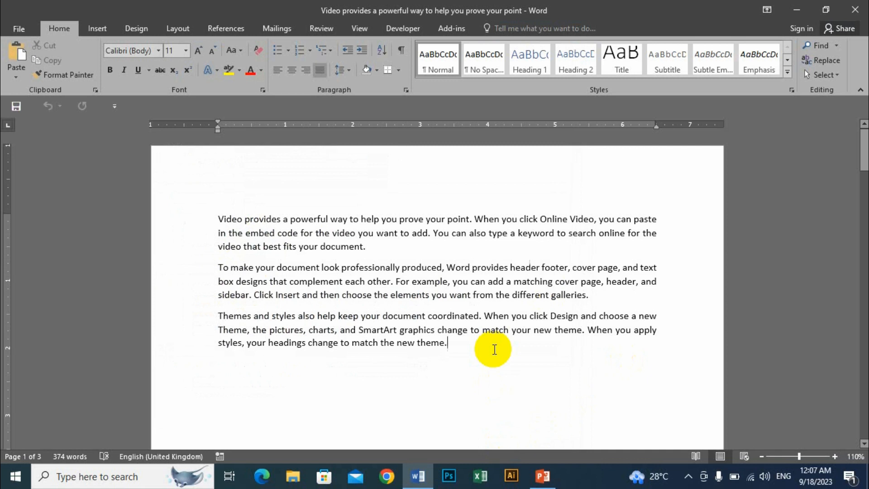
Switch the Office theme to White in the general options and apply it
click(19, 29)
click(36, 316)
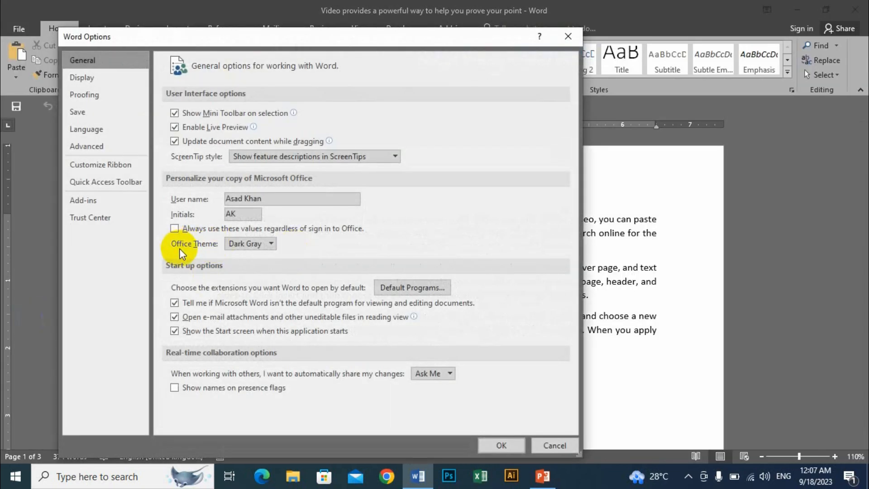
click(272, 244)
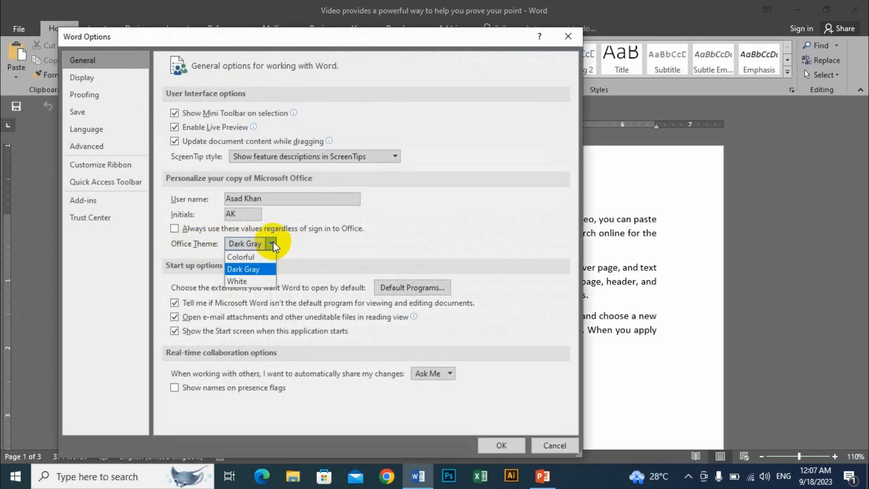
click(244, 292)
click(501, 445)
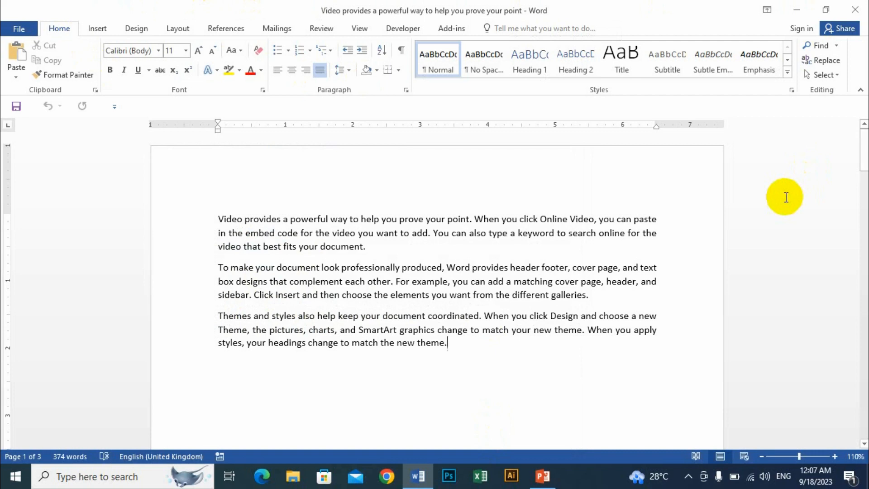
Set the Office theme to Colorful in the general options and apply it
click(28, 31)
click(43, 319)
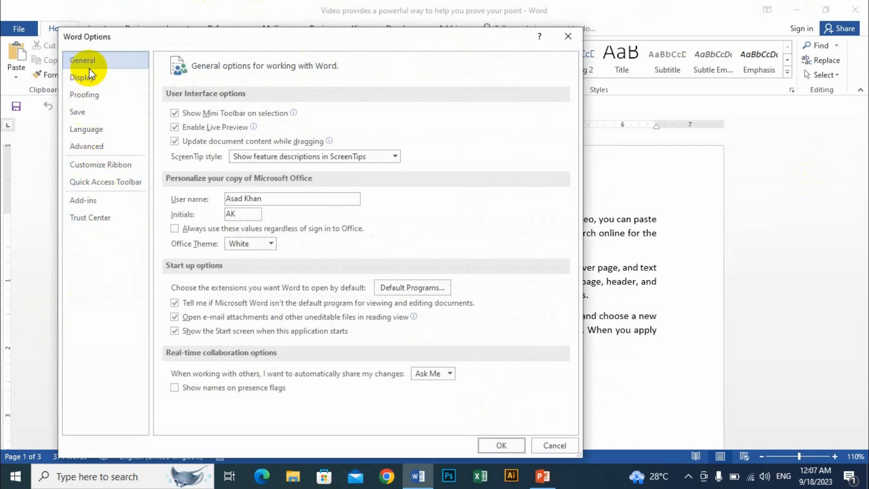
click(270, 244)
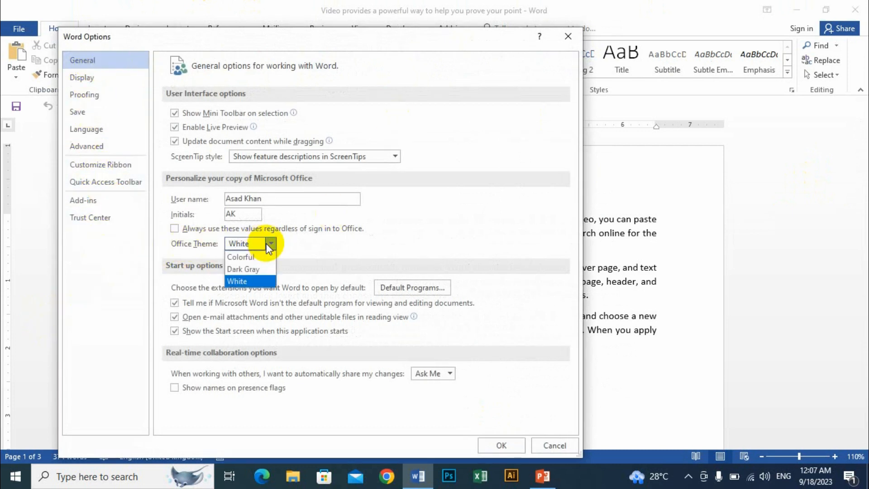
click(241, 256)
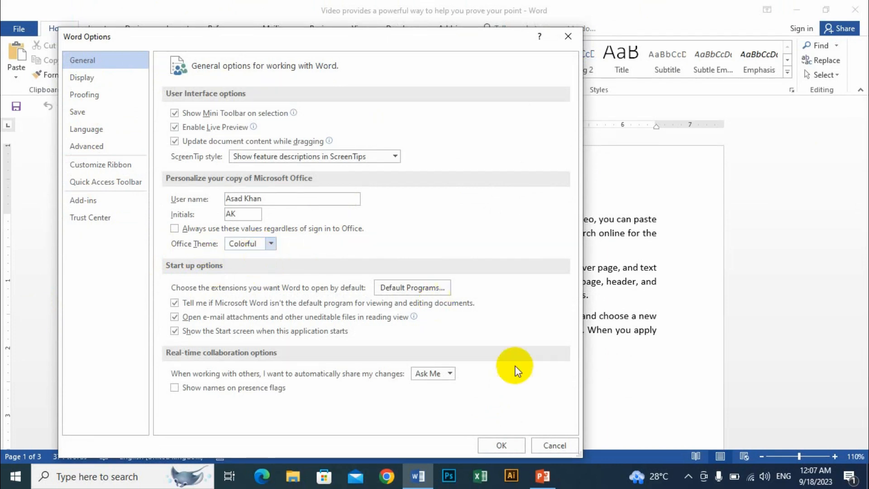
click(490, 446)
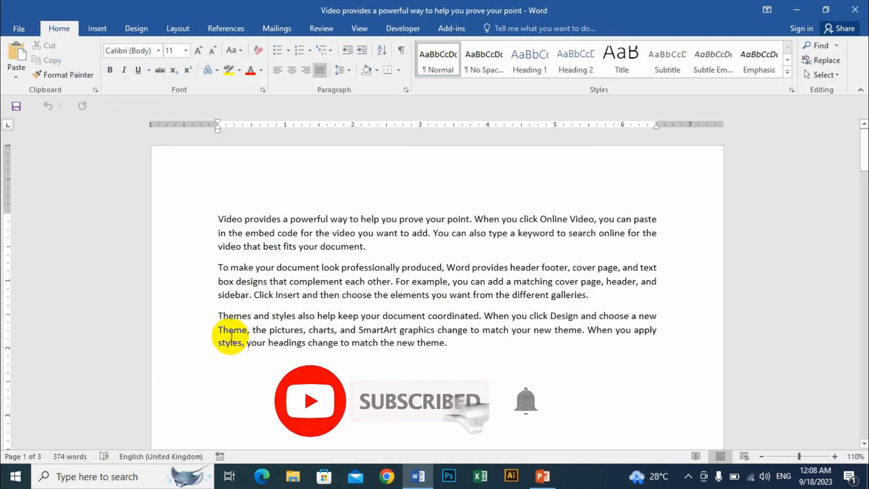
Create an automatic solid line above the "Themes and styles" paragraph using three hyphens, and undo it
click(219, 316)
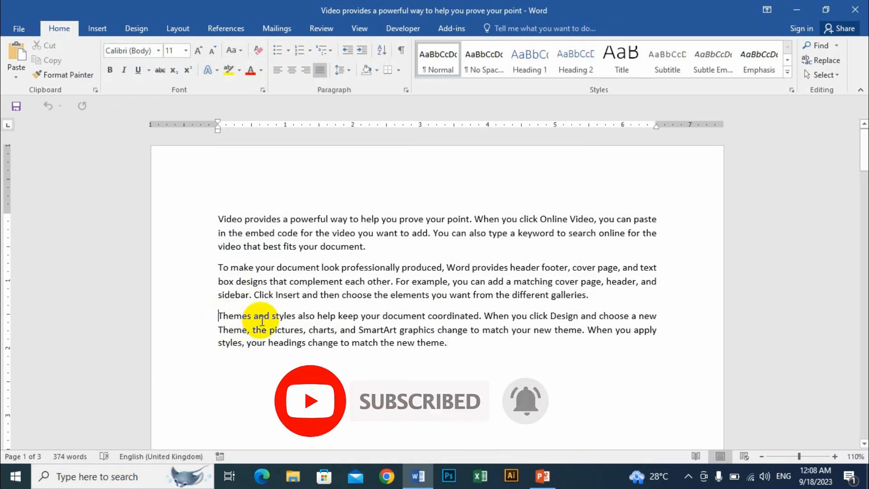
text(---)
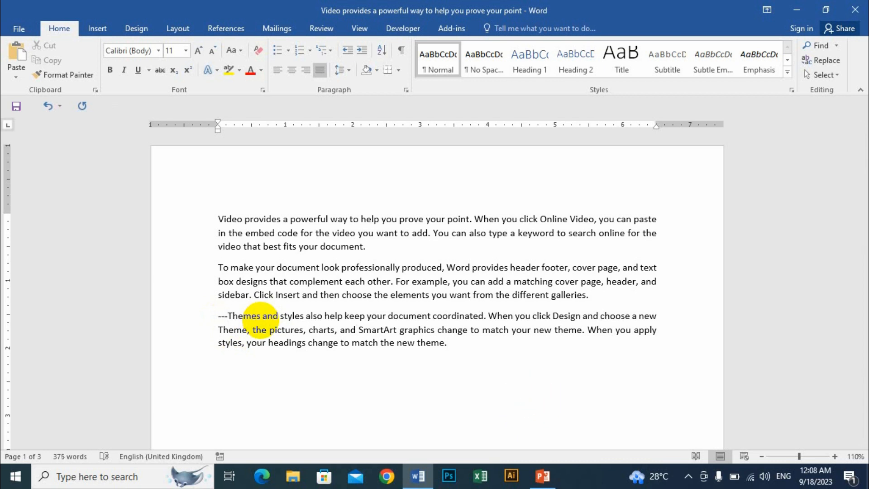
key(Return)
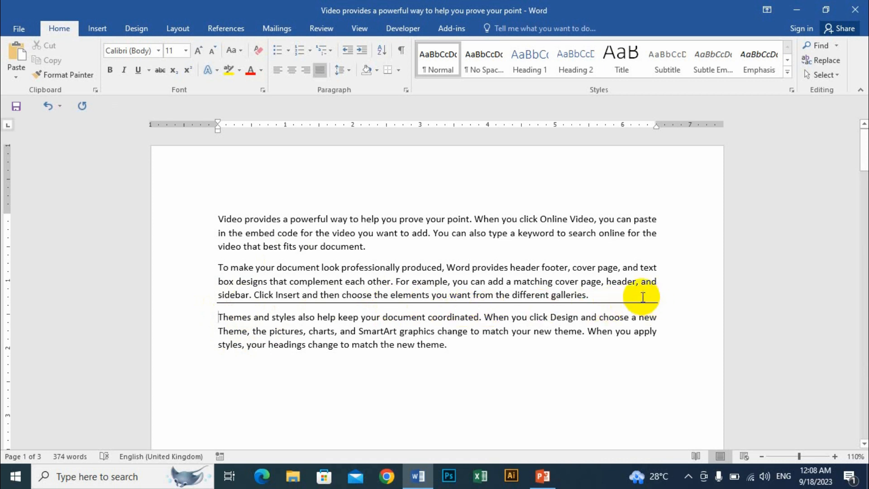
key(ctrl+z)
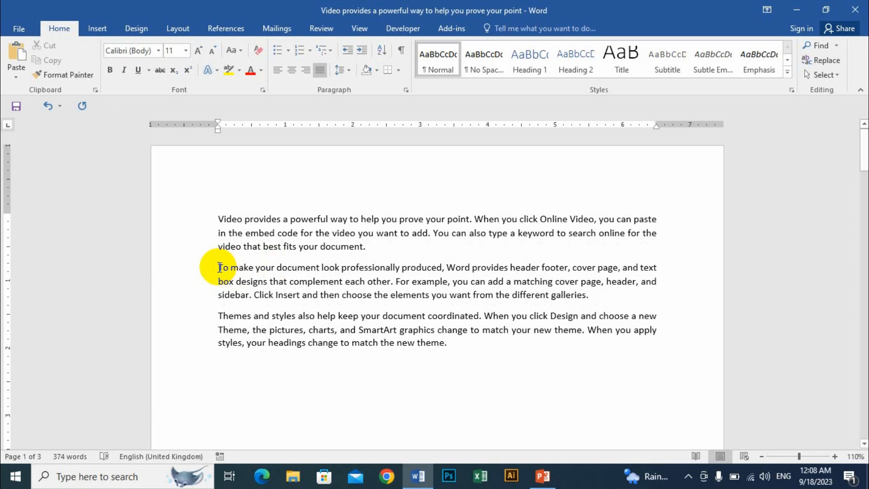
Create an automatic dotted line above the "To make your document look" paragraph using three asterisks
click(220, 268)
text(***)
key(Return)
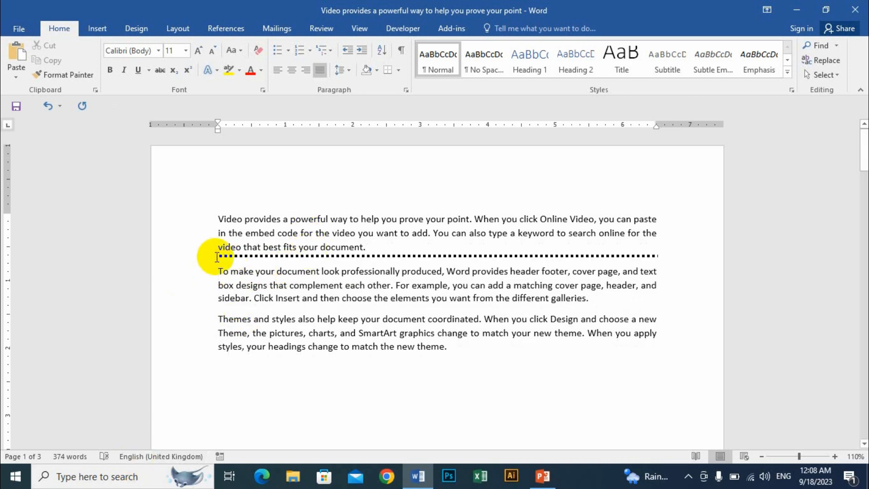
drag(471, 242, 471, 242)
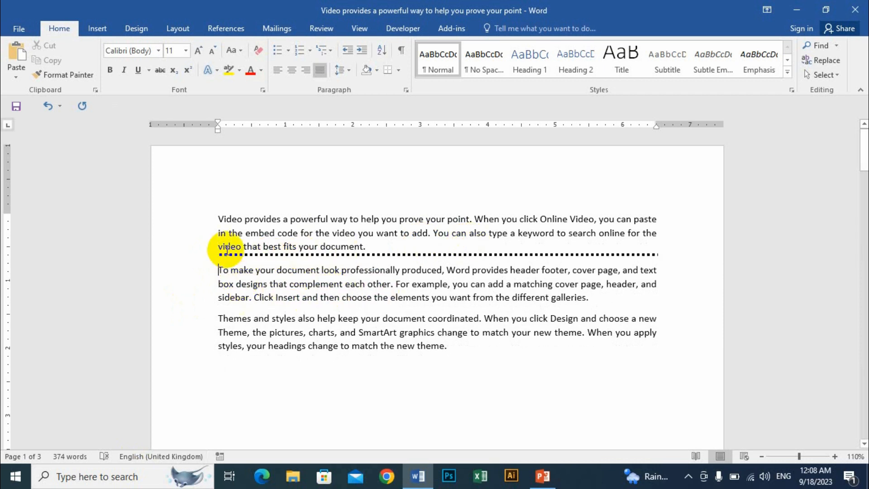
Remove the dotted line below the first paragraph by applying No Border to that paragraph
click(401, 71)
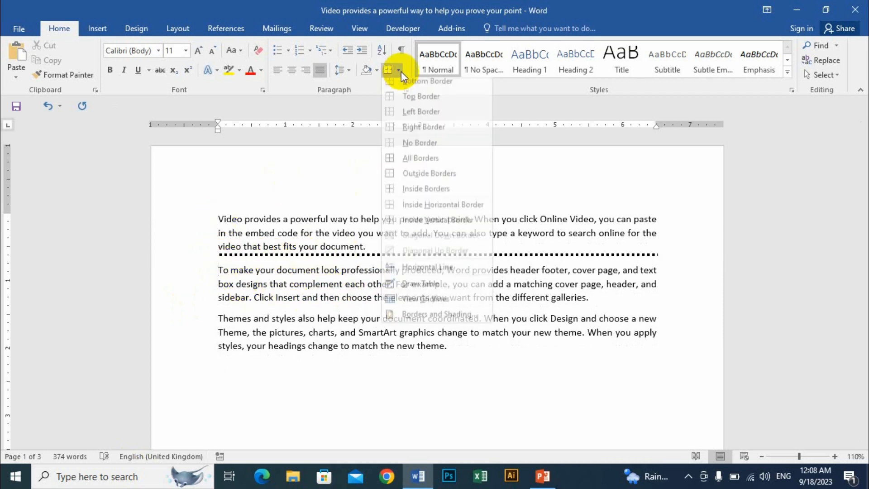
click(349, 255)
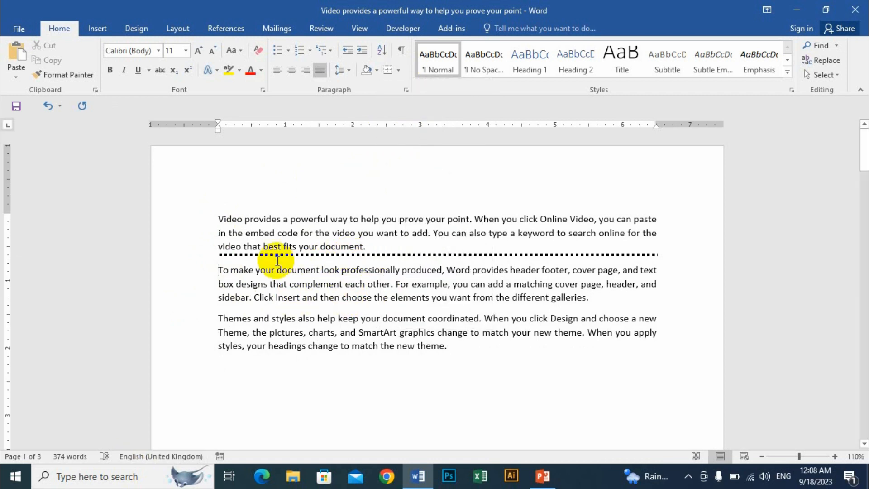
drag(219, 219, 398, 252)
click(399, 71)
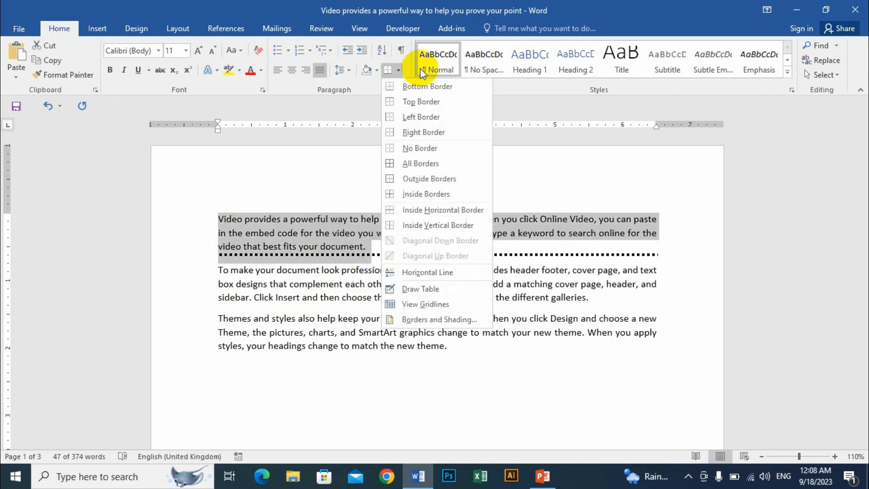
click(430, 146)
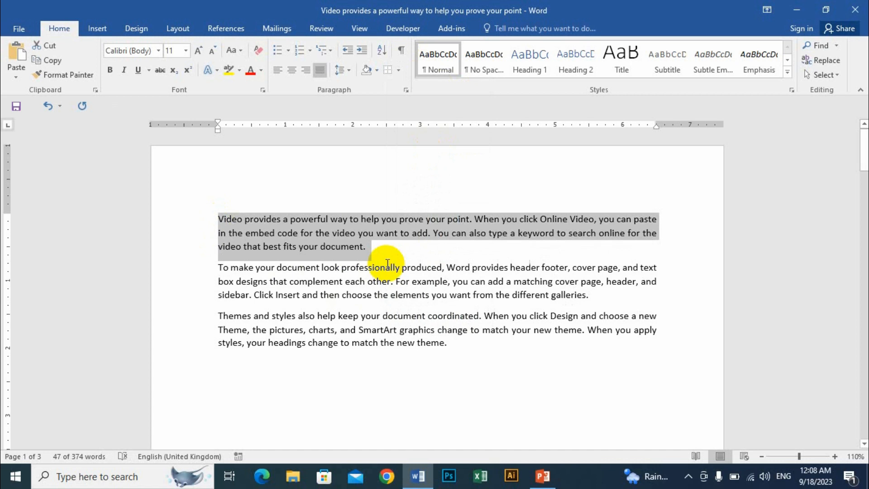
click(317, 248)
Apply Inside Borders to all three paragraphs on the first page
drag(217, 219, 491, 341)
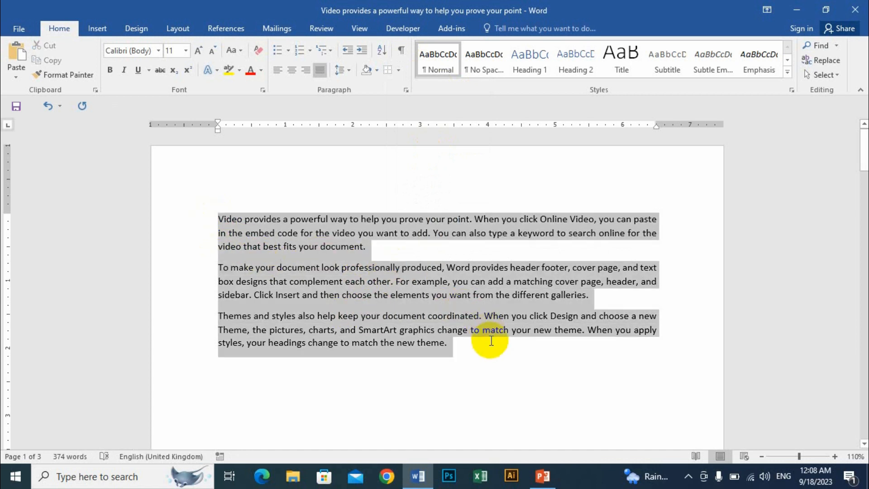
click(400, 70)
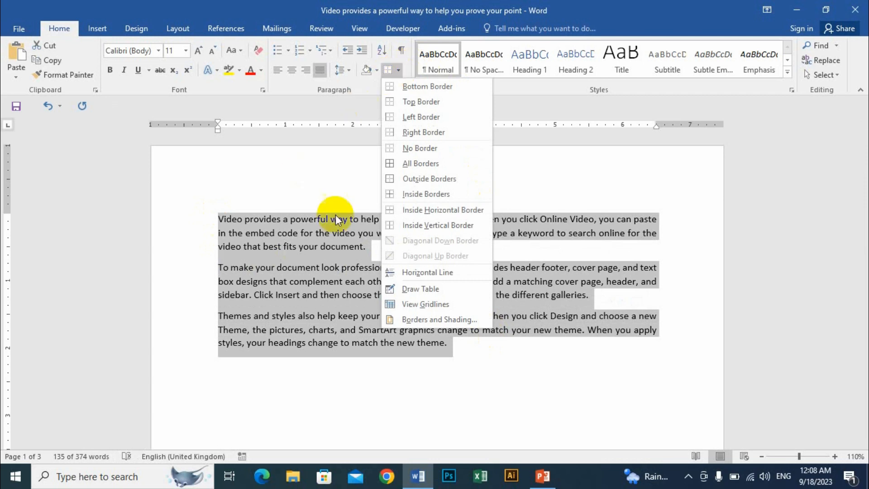
click(415, 197)
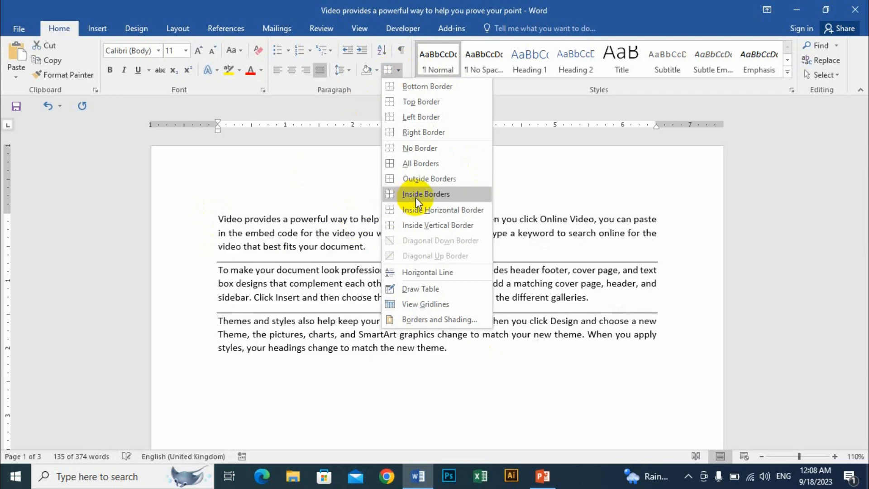
click(440, 196)
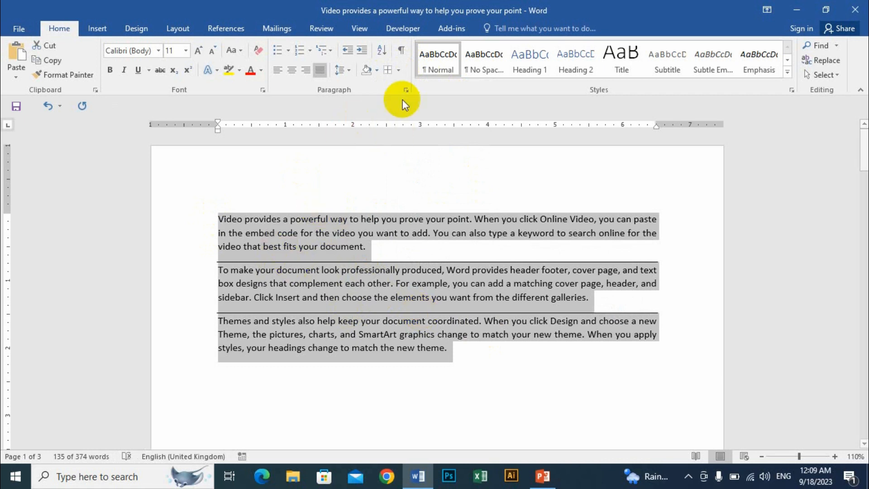
Clear the lines between the three selected paragraphs with No Border and deselect the text
click(400, 71)
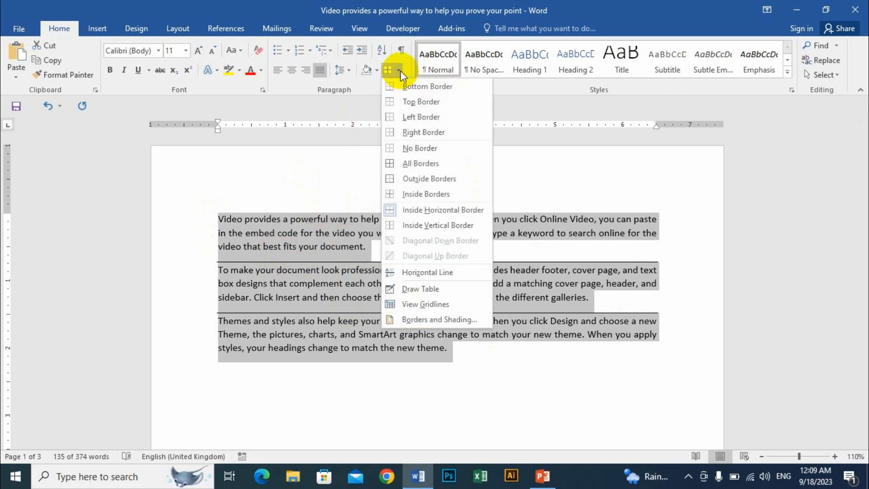
click(417, 149)
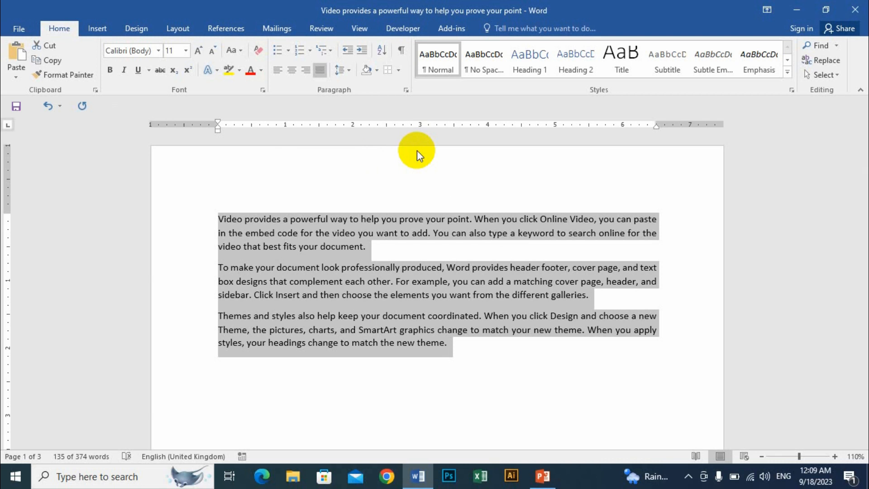
click(406, 286)
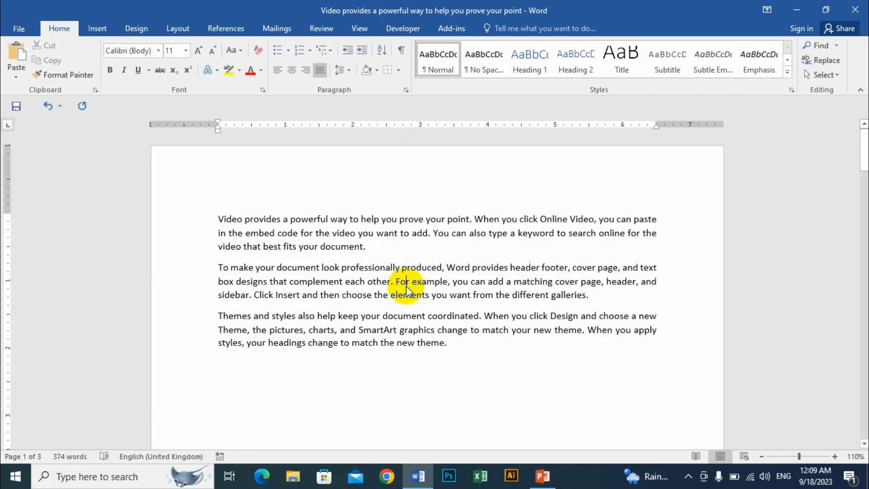
Look through the paragraphs on the first and second pages
drag(218, 219, 530, 374)
scroll(402, 376, down, 8)
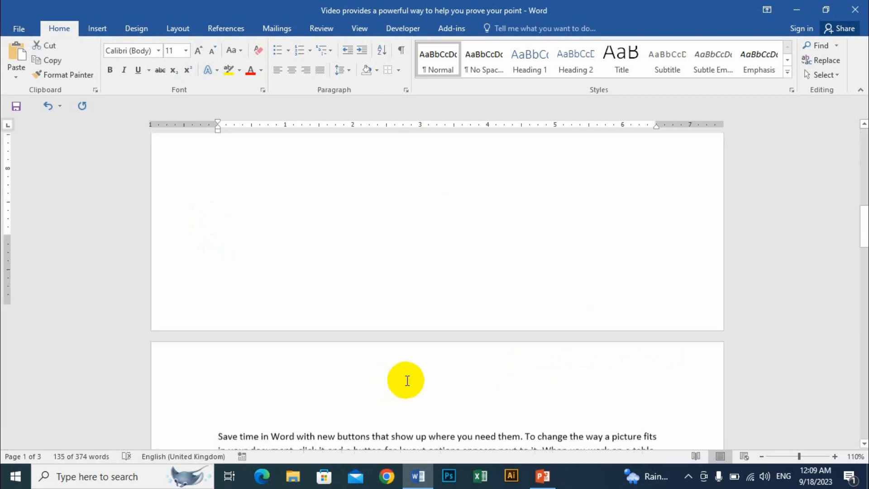
scroll(407, 380, down, 6)
scroll(233, 247, up, 2)
drag(219, 246, 330, 334)
click(332, 273)
scroll(345, 310, down, 2)
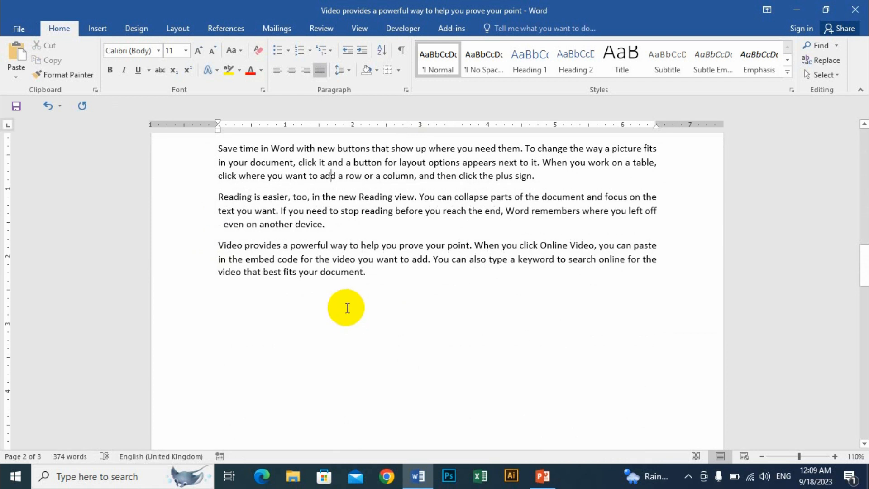
scroll(347, 308, up, 3)
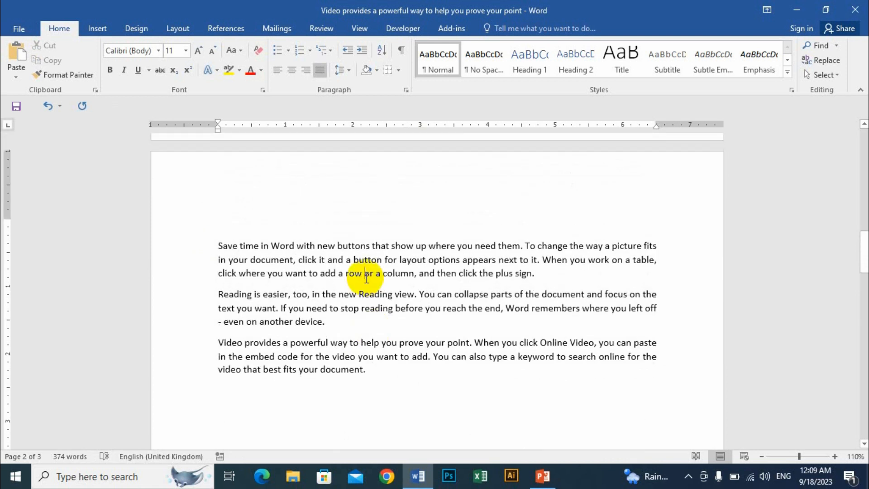
Select the three paragraphs on page 2 and apply Landscape orientation to the selected text only
click(213, 241)
drag(213, 241, 409, 388)
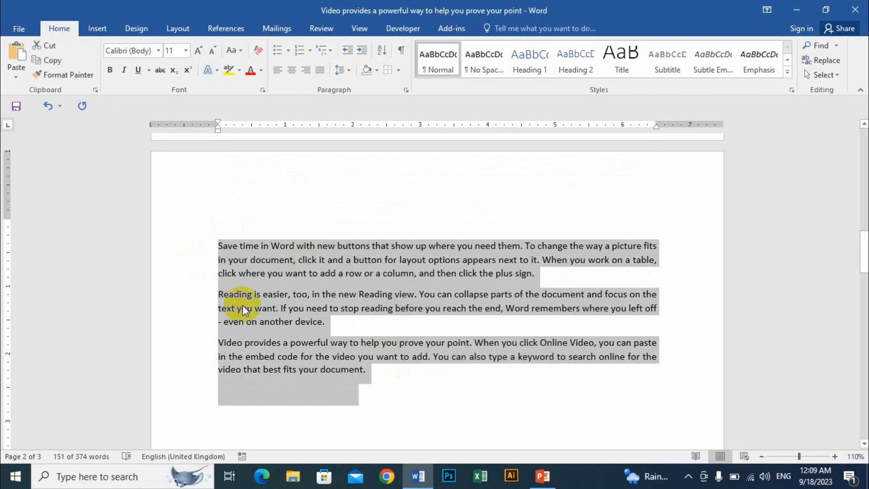
click(176, 29)
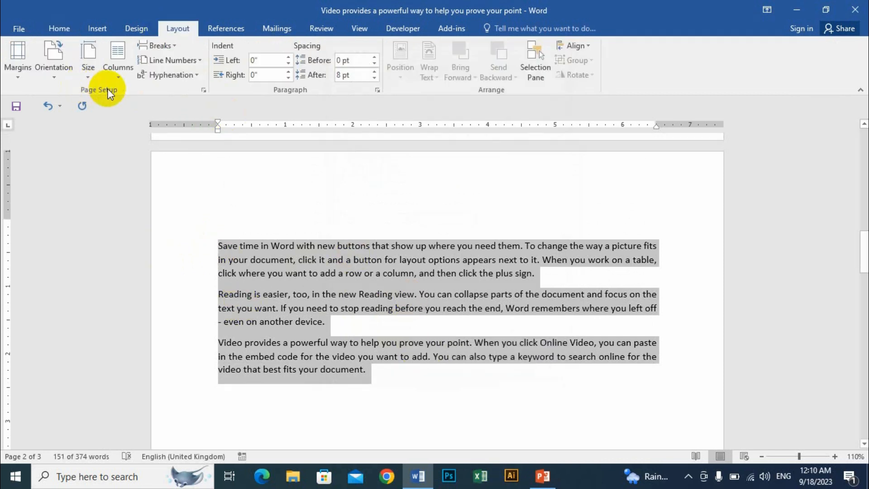
click(204, 89)
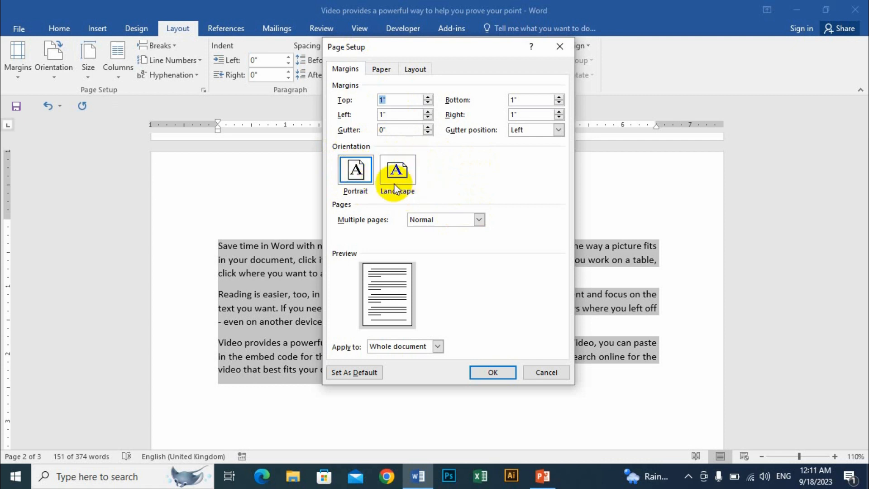
click(409, 171)
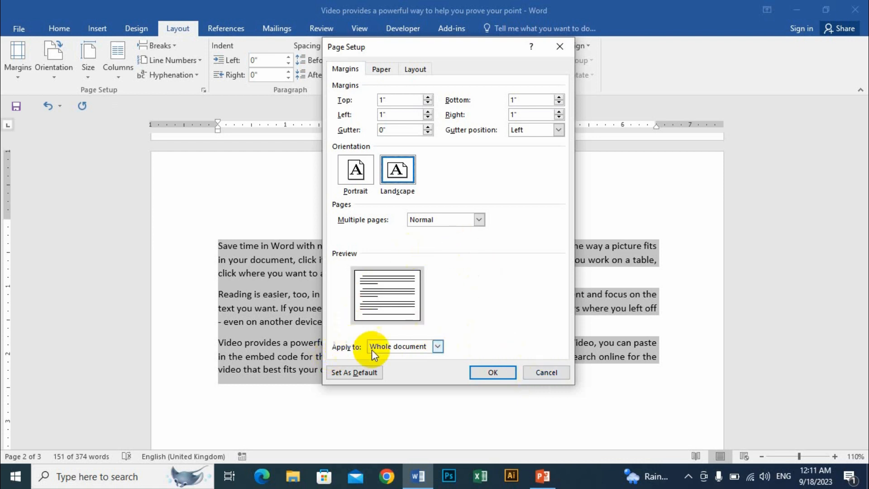
click(438, 346)
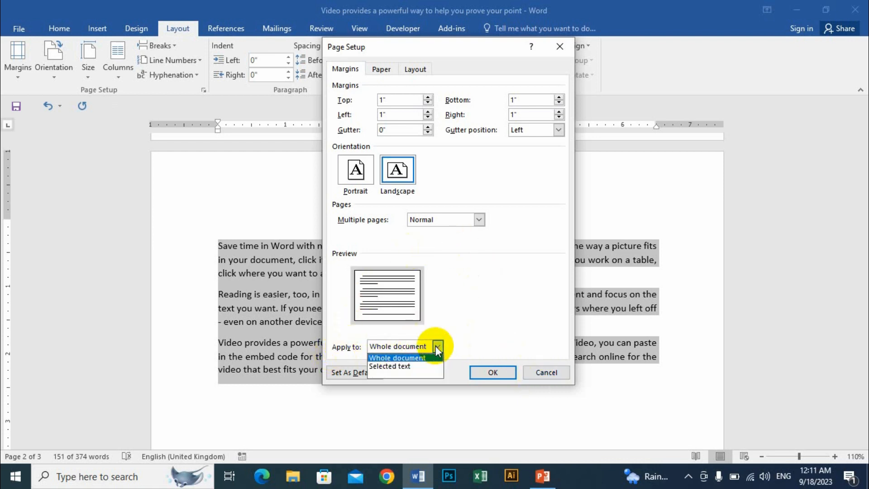
click(401, 366)
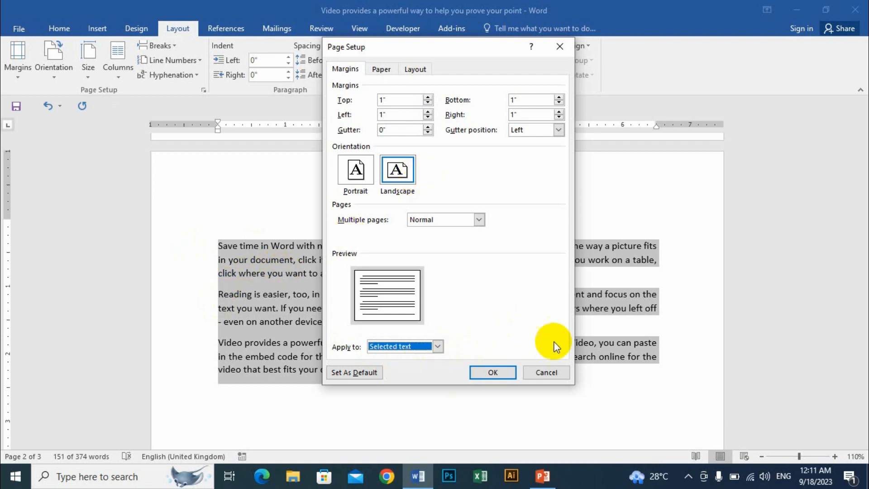
click(493, 372)
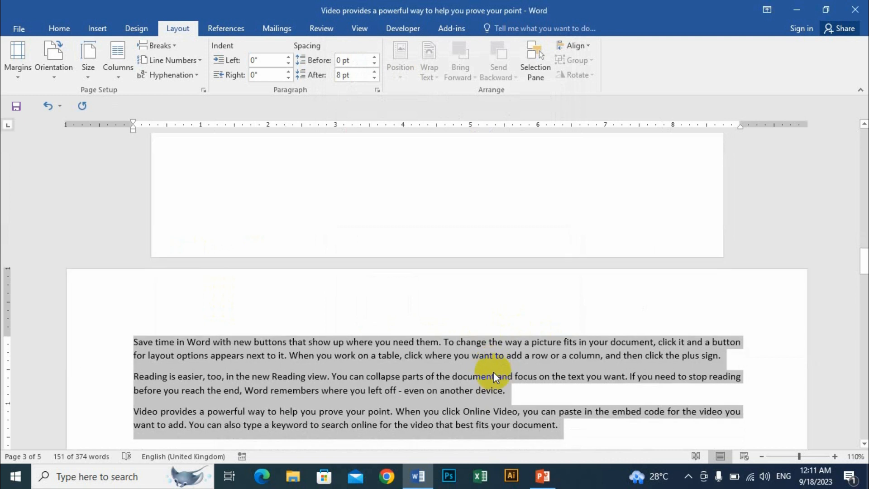
Compare the landscape page with the portrait pages at 40% zoom and undo the orientation change
scroll(494, 372, down, 7)
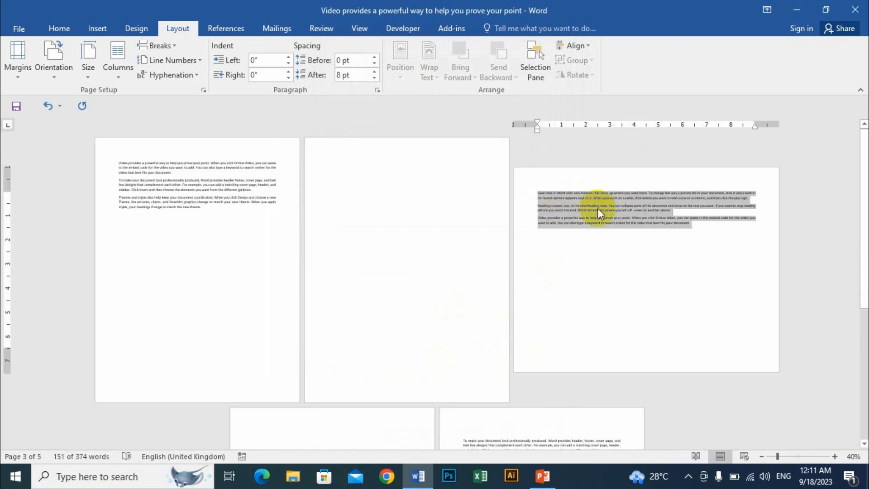
click(556, 221)
click(532, 193)
drag(533, 193, 675, 270)
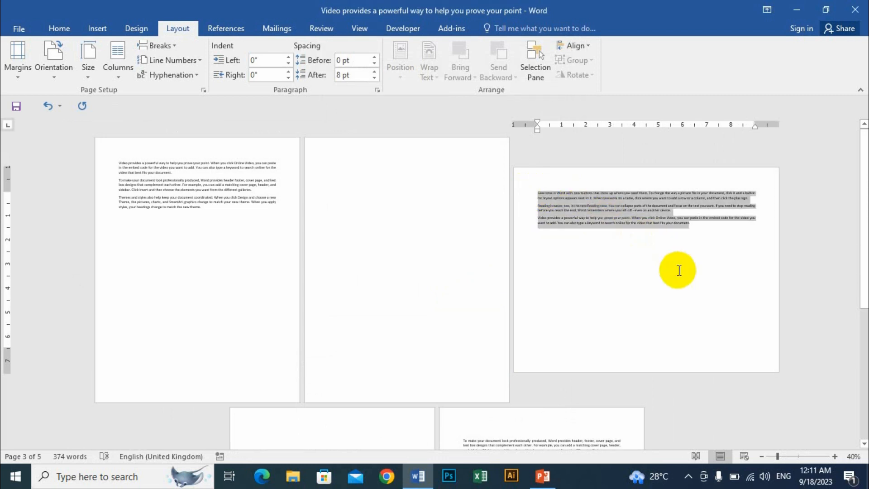
click(206, 171)
click(431, 180)
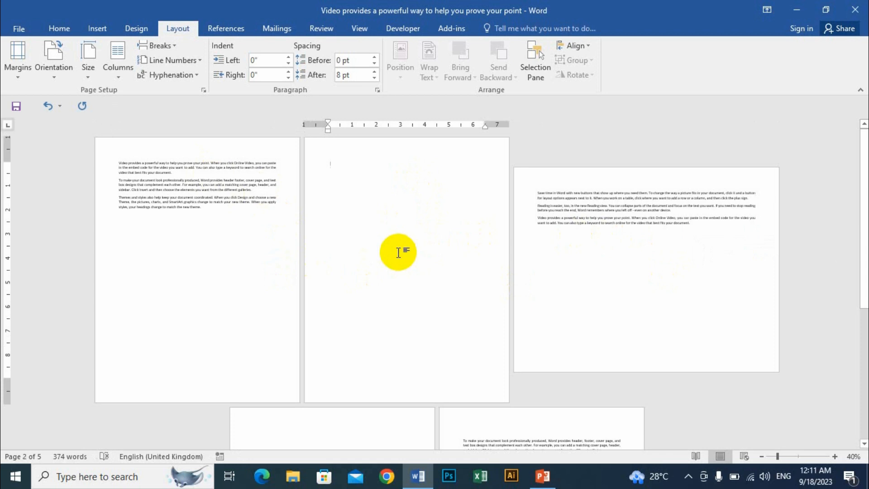
key(ctrl+z)
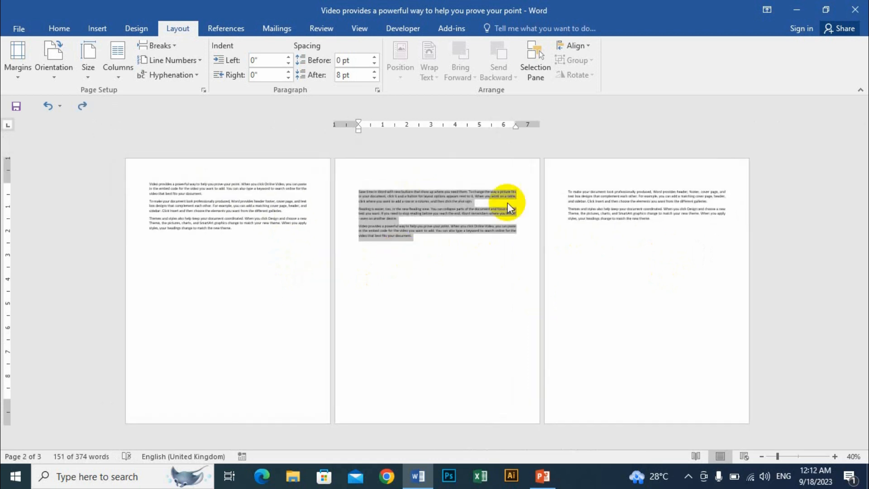
Delete all the document's text and insert two page breaks to make three blank pages
key(ctrl+a)
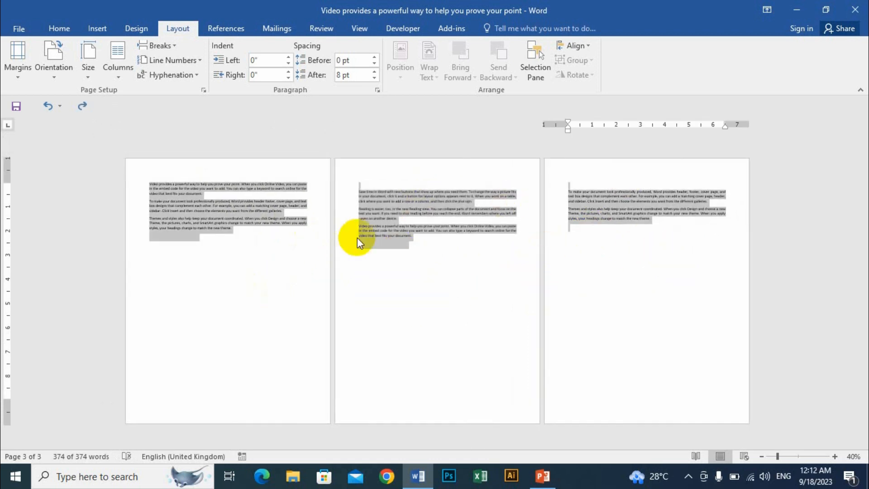
key(Delete)
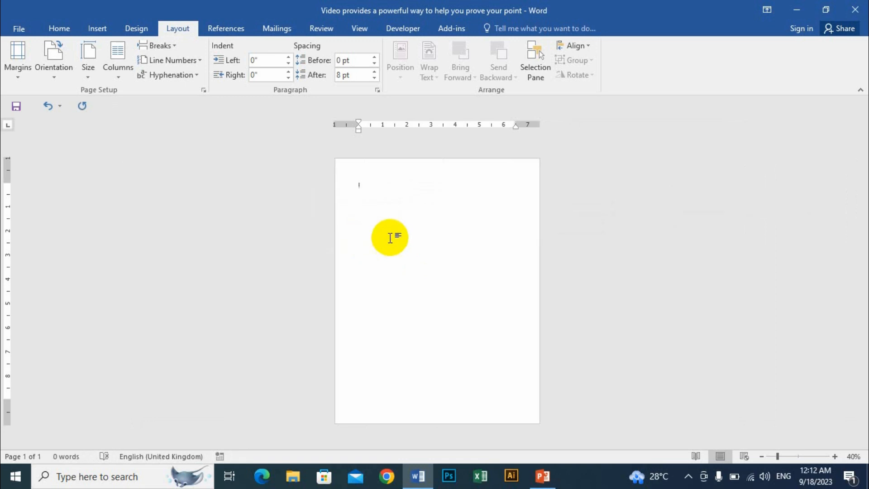
key(ctrl+Return)
key(ctrl+Return)
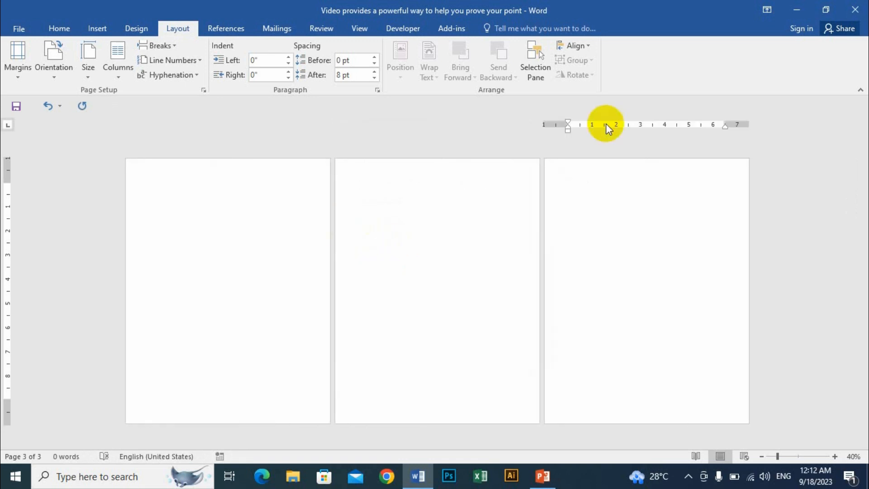
Place the cursor on blank page 2, apply Landscape orientation from this point forward, and undo the change
click(407, 193)
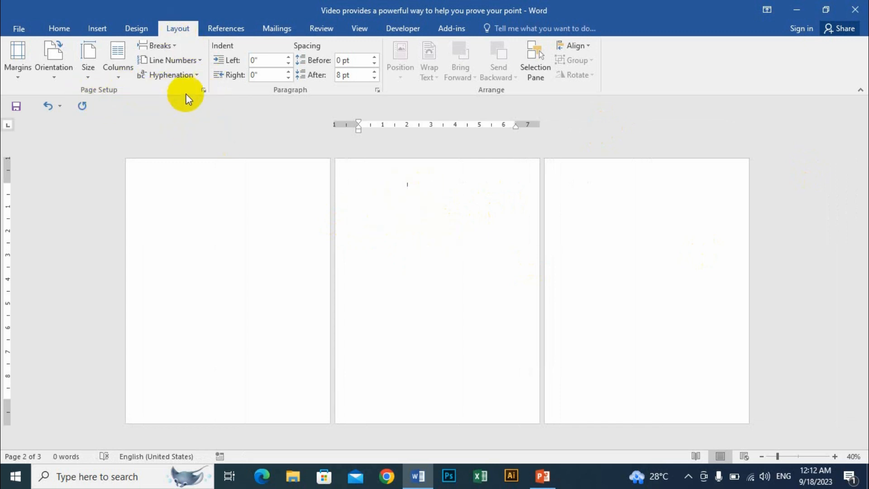
click(204, 91)
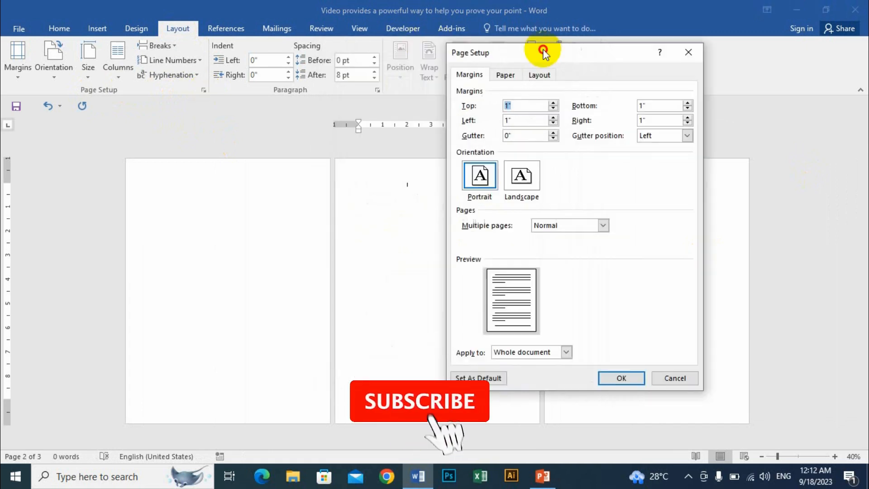
click(525, 175)
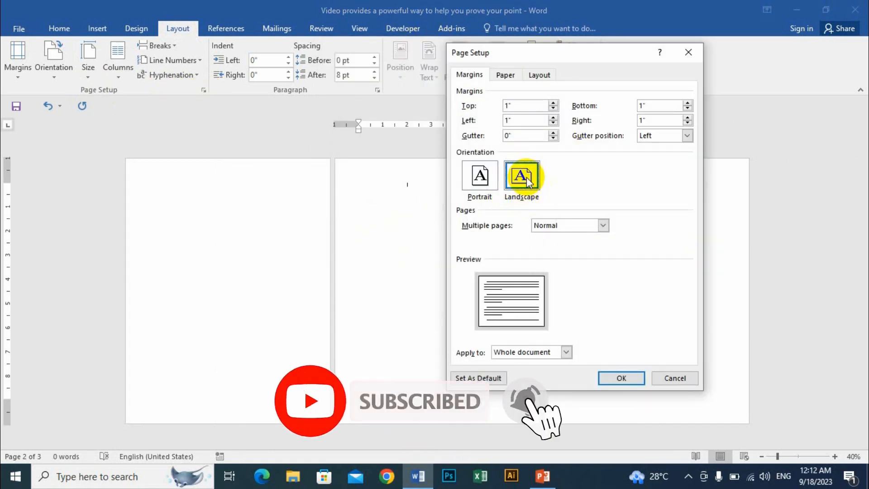
click(566, 352)
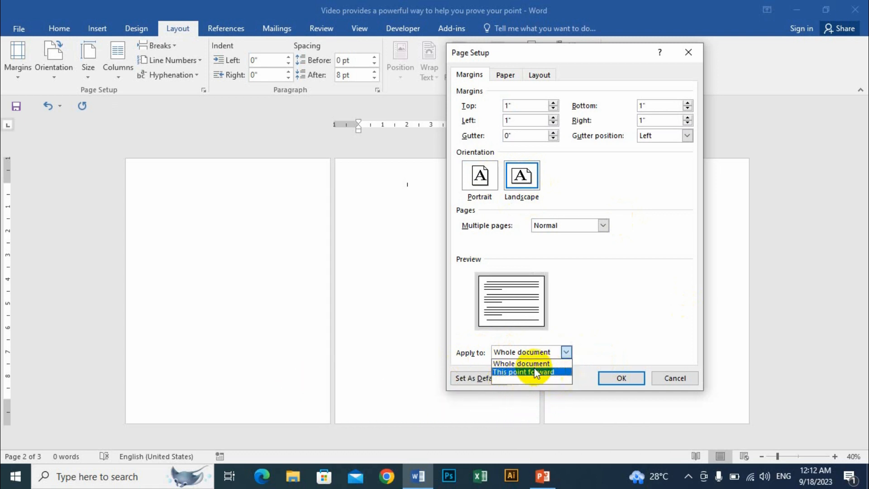
click(561, 373)
click(623, 379)
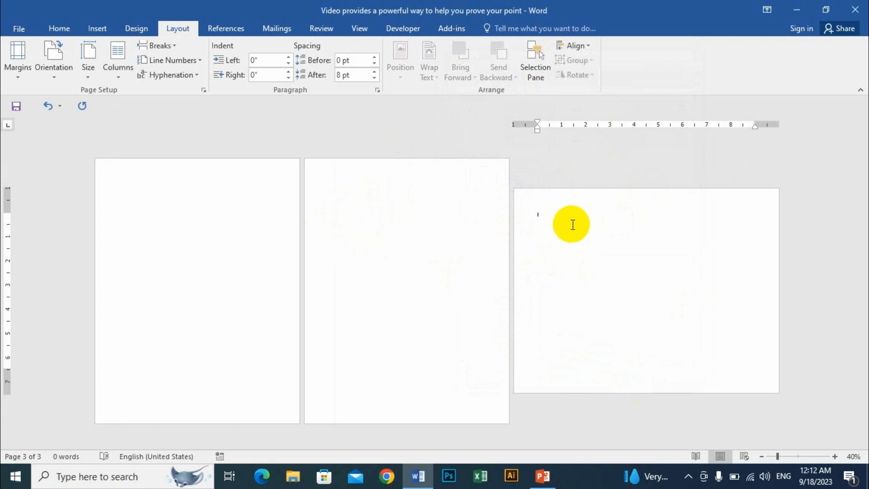
key(ctrl+z)
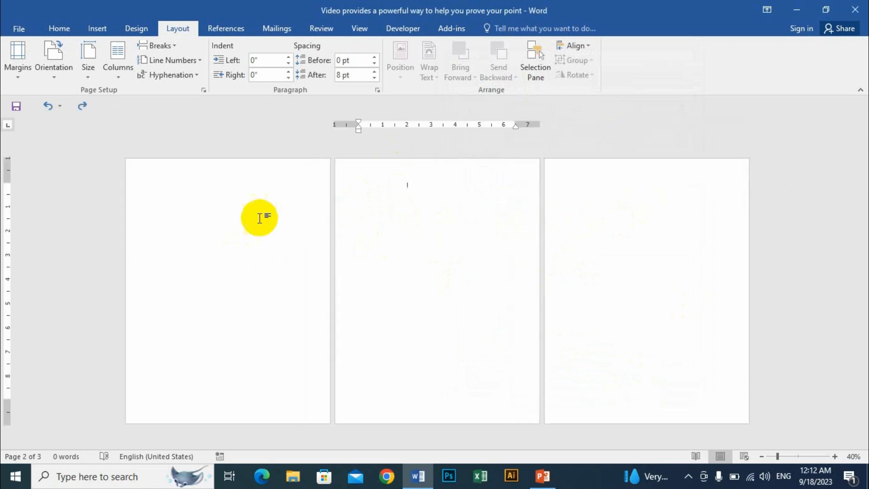
Apply Landscape orientation from the cursor on blank page 1 forward, check the affected pages, and undo the change
click(193, 197)
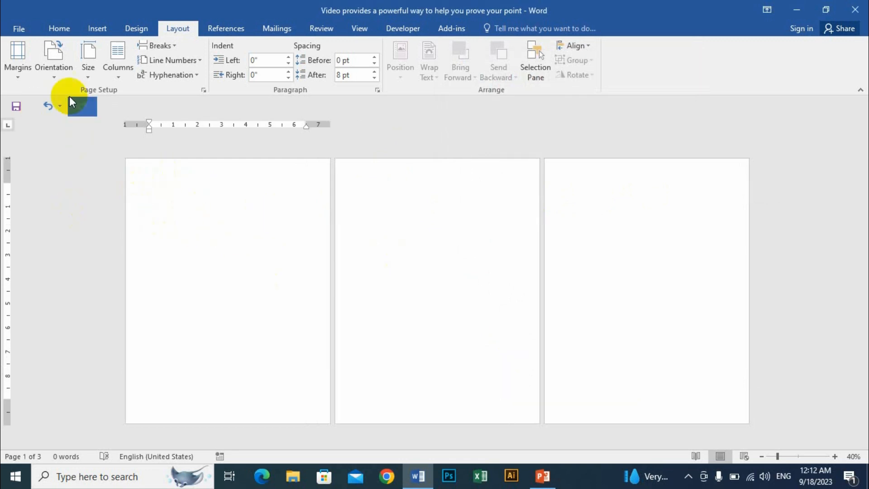
click(203, 89)
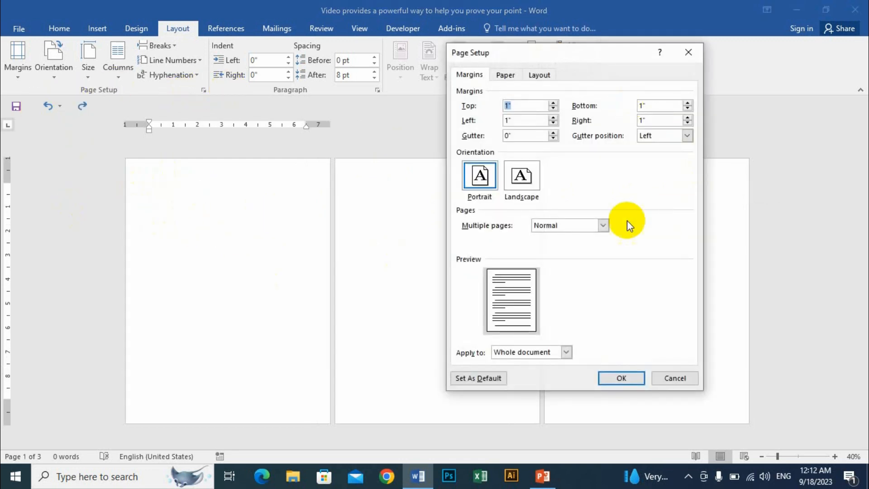
click(522, 176)
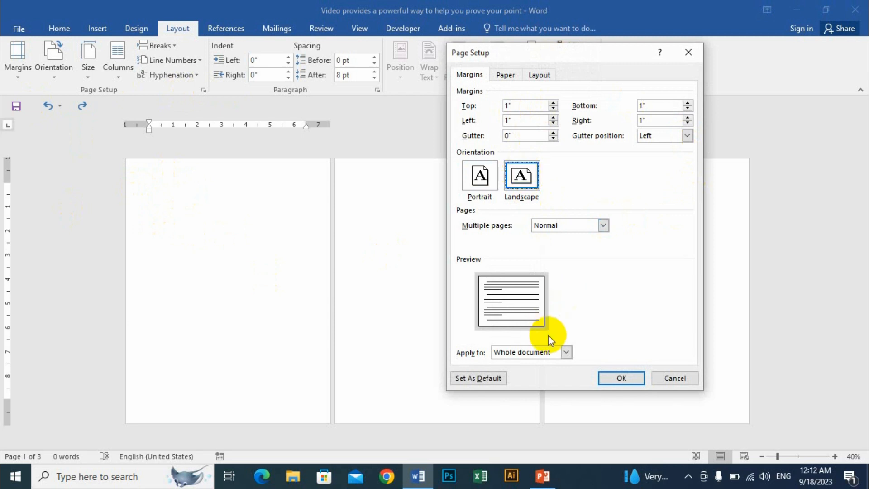
click(566, 352)
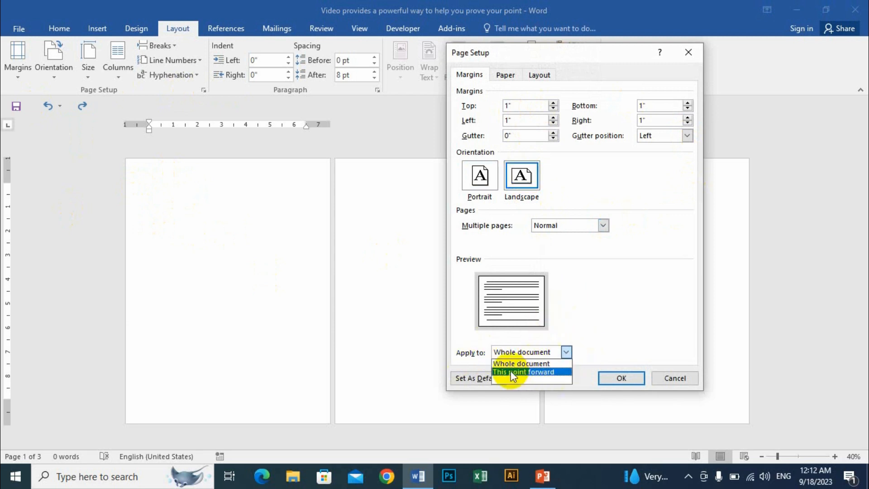
click(541, 372)
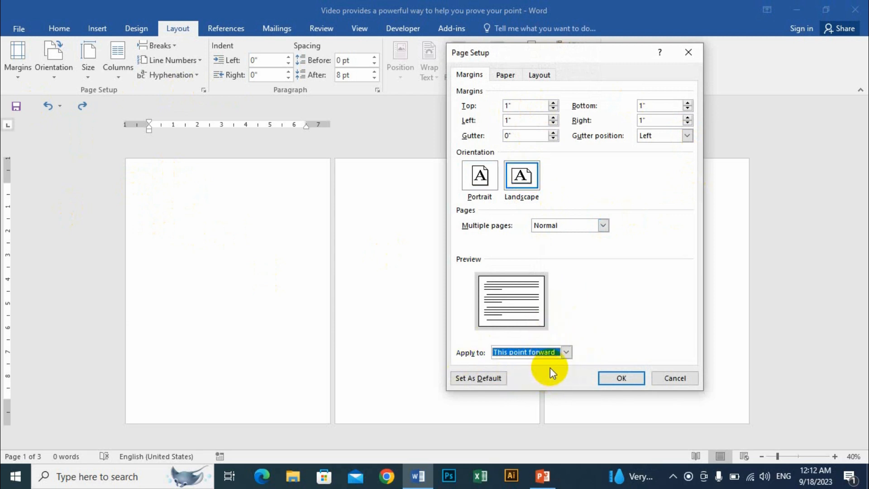
click(610, 378)
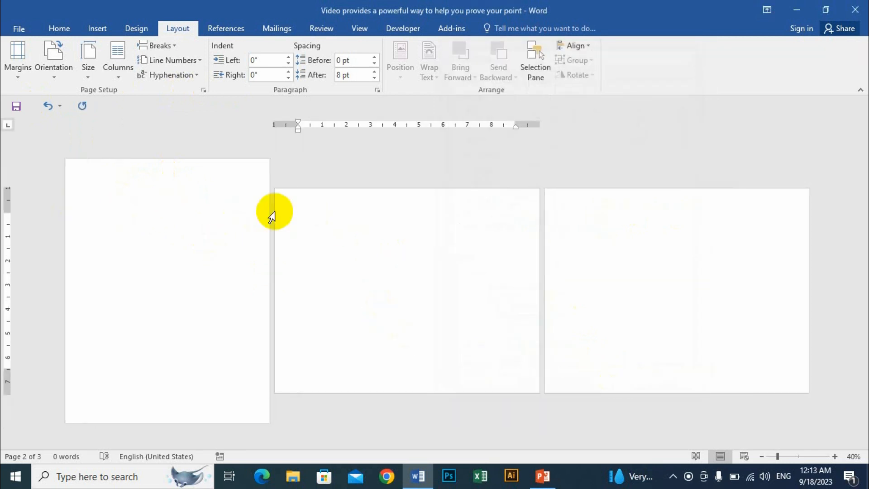
drag(296, 215, 691, 222)
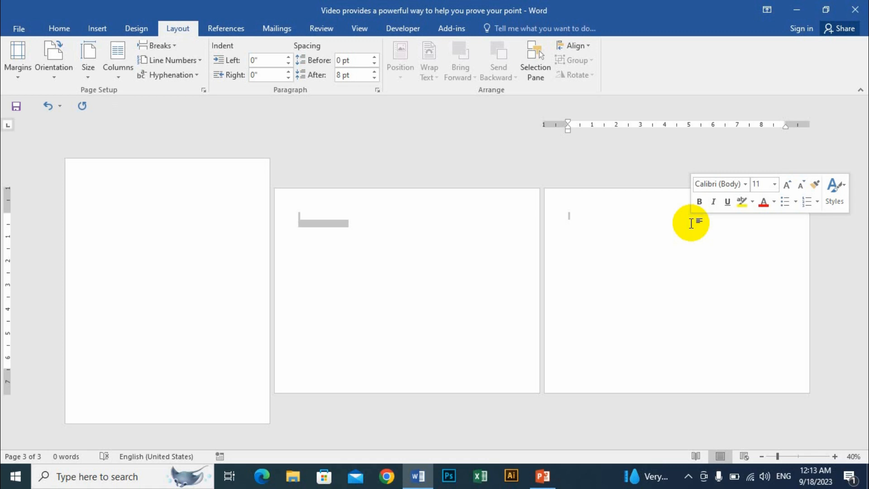
key(ctrl+z)
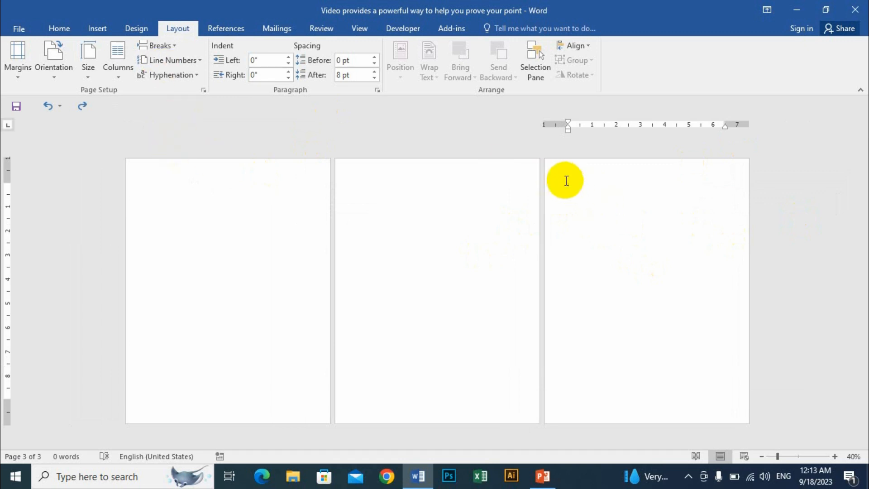
Apply Landscape orientation from the cursor on blank page 3 forward
click(203, 90)
click(525, 175)
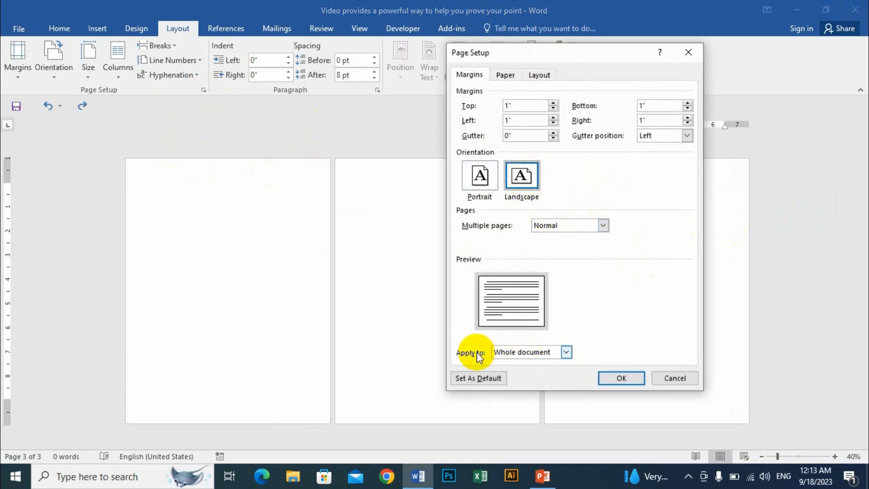
click(566, 352)
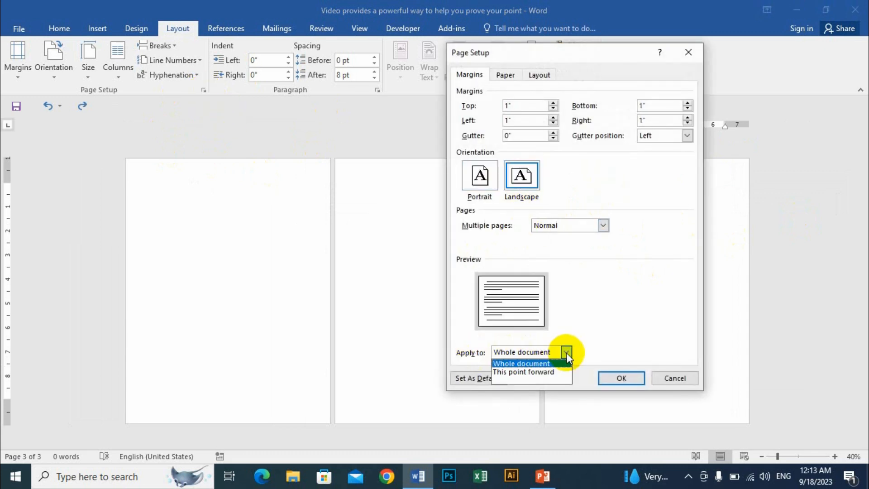
click(547, 373)
click(636, 379)
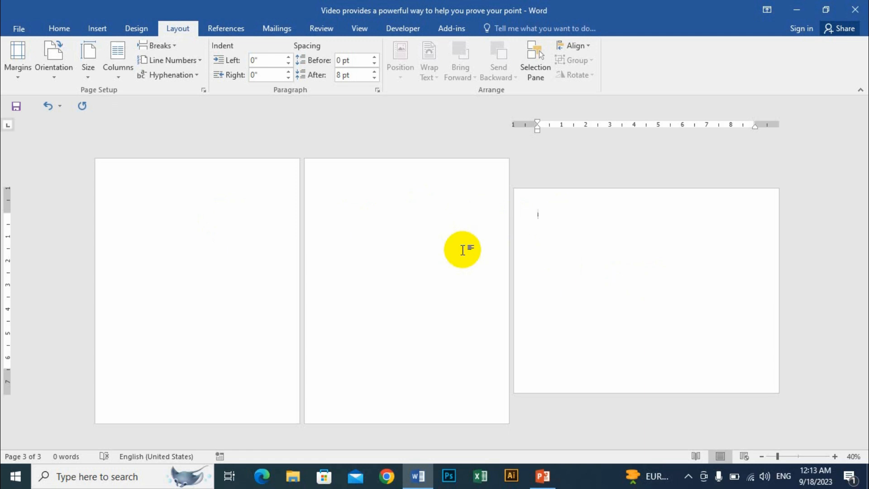
Undo the page 3 orientation change, both page breaks and the text deletion to restore the document's text
key(ctrl+z)
key(ctrl+z)
key(ctrl+z)
key(ctrl+z)
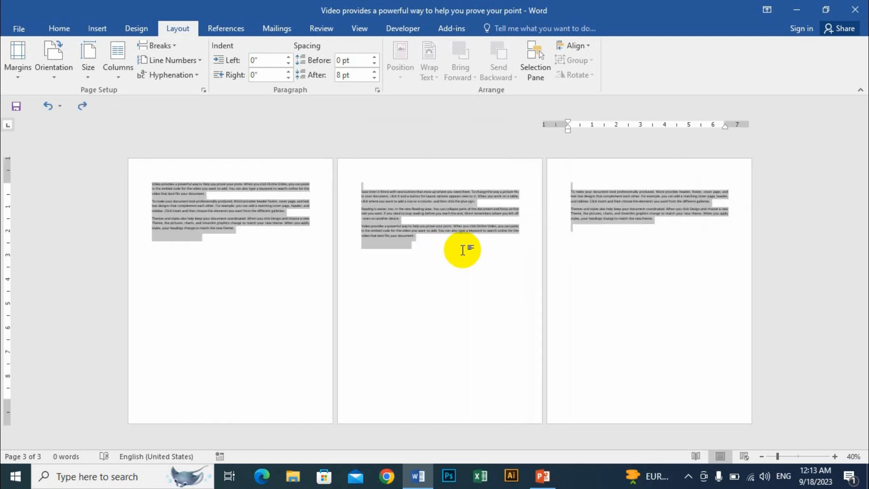
Underline the entire first paragraph on page 1, including the spaces between words, and remove the underline
scroll(460, 266, up, 2)
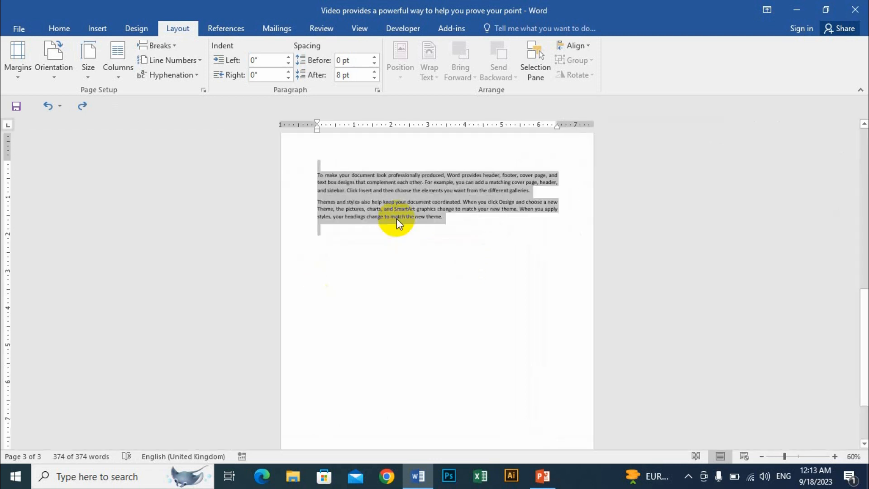
click(396, 218)
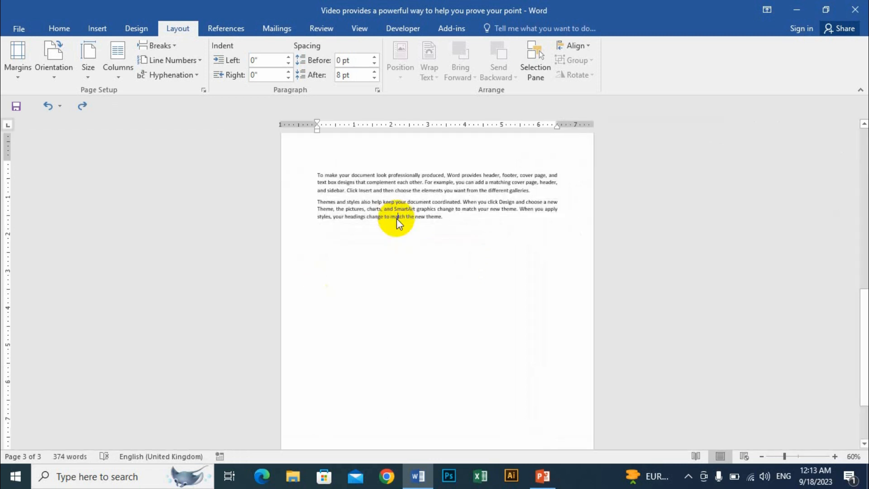
scroll(397, 218, up, 2)
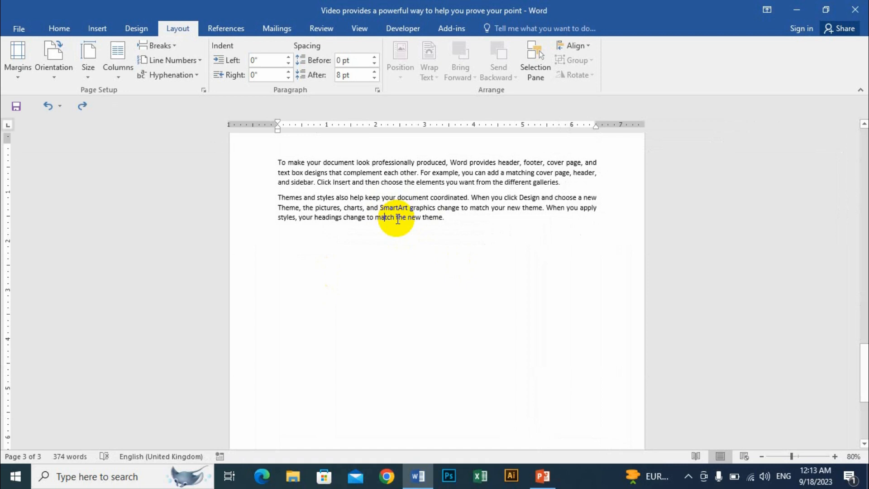
scroll(398, 271, up, 6)
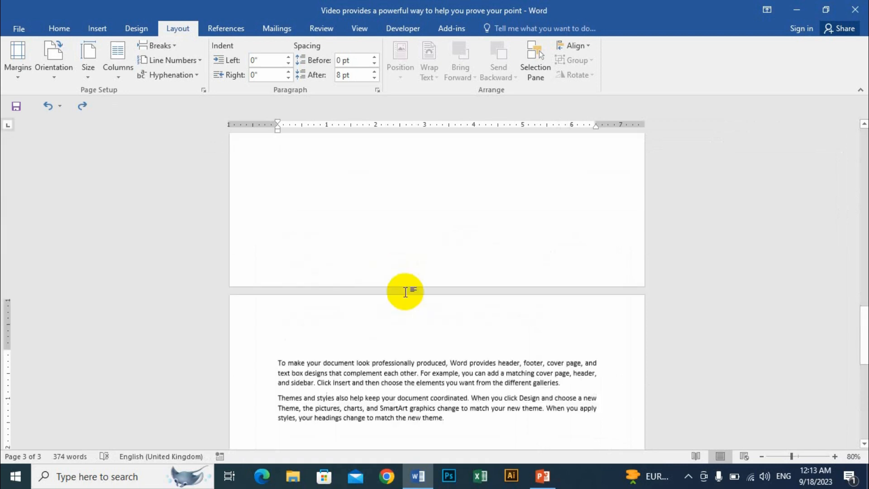
scroll(387, 279, up, 16)
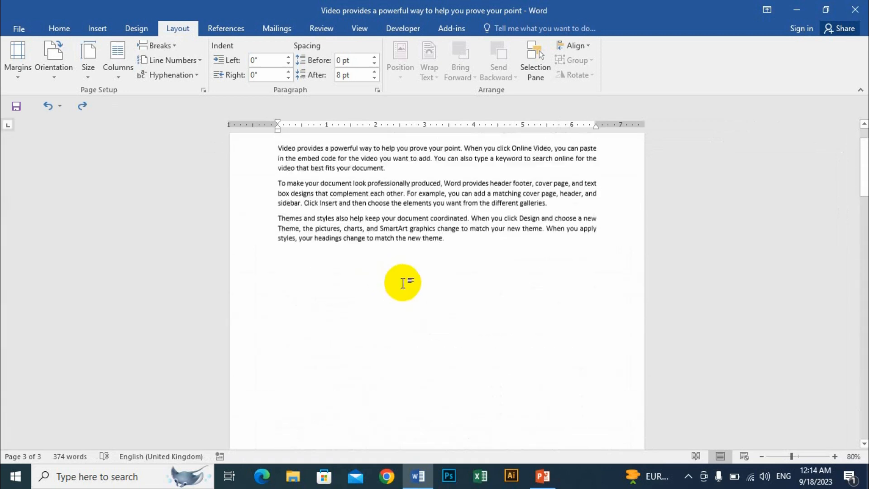
scroll(337, 227, up, 4)
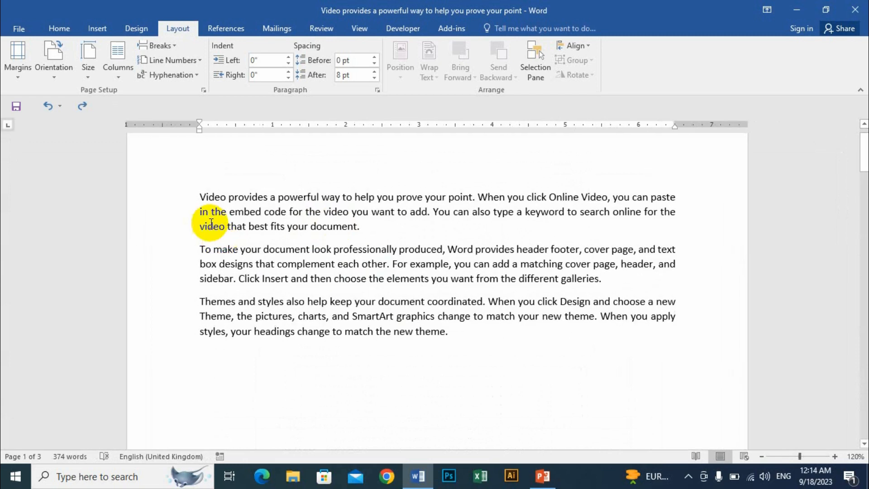
drag(202, 190, 369, 232)
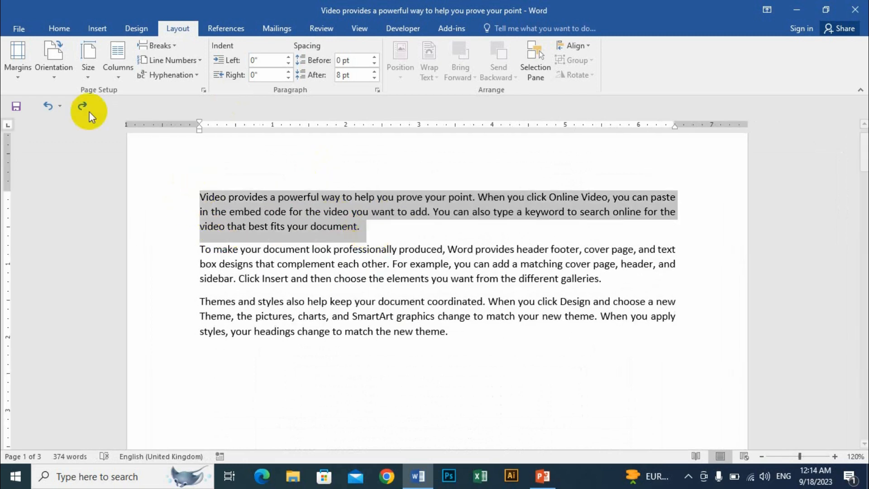
click(59, 28)
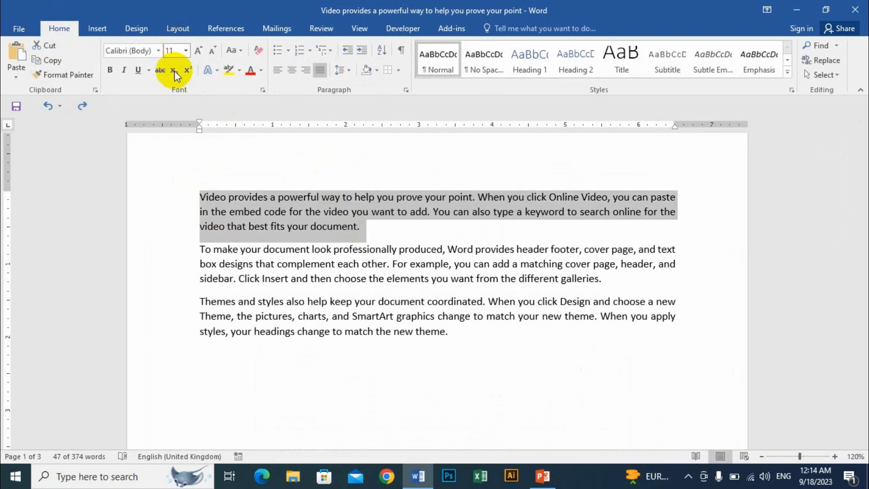
click(141, 70)
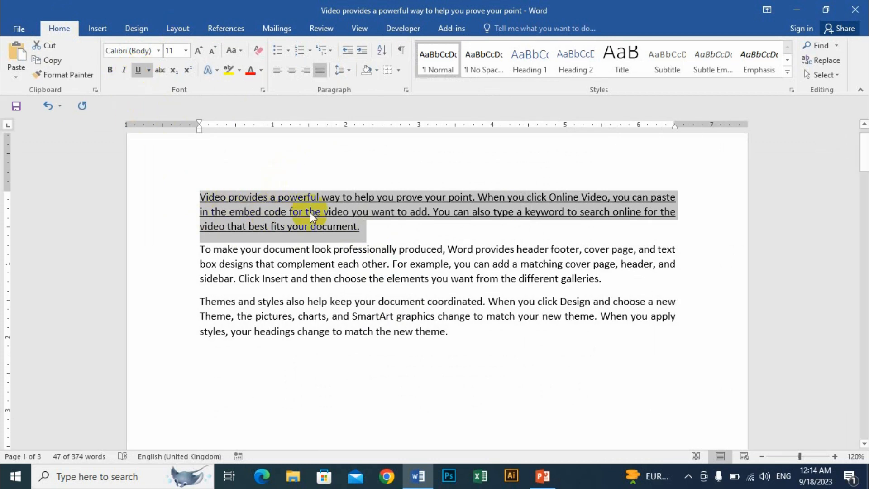
scroll(315, 214, up, 6)
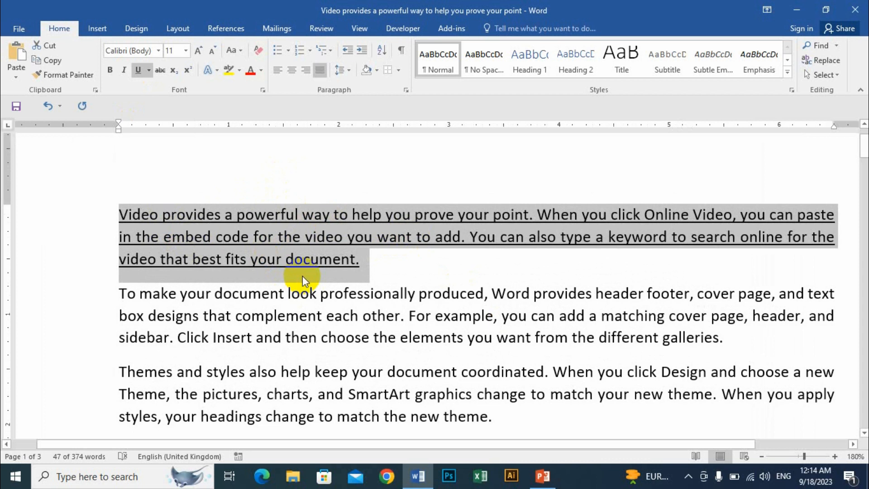
click(140, 73)
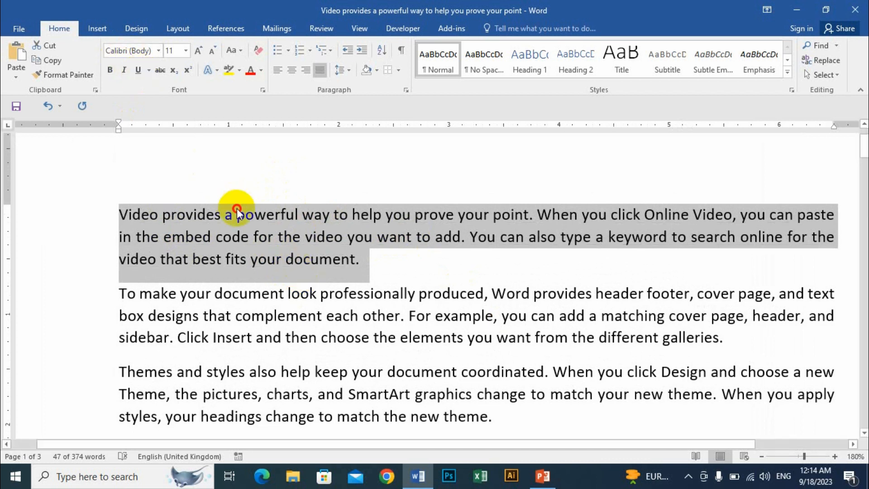
Underline the words "Video", "powerful" and "provides" in the first line one at a time, leaving the spaces plain
click(237, 214)
click(141, 215)
double_click(141, 215)
click(139, 70)
double_click(264, 213)
click(138, 70)
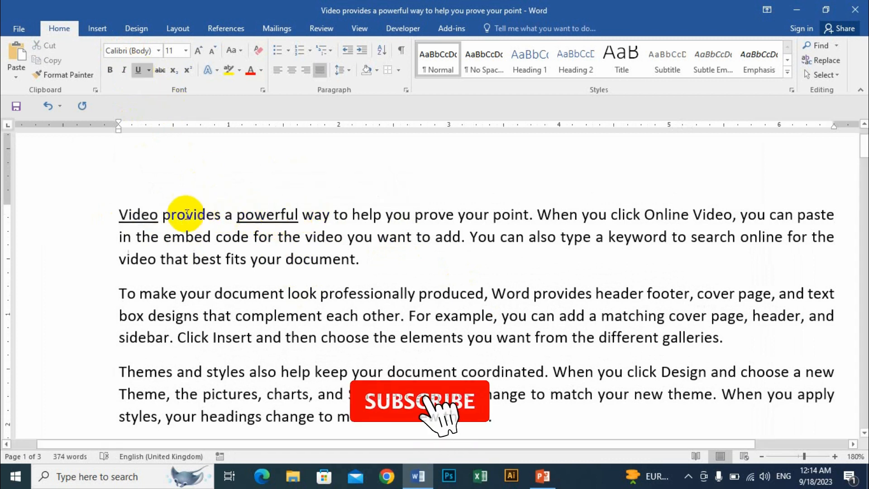
double_click(190, 214)
click(138, 70)
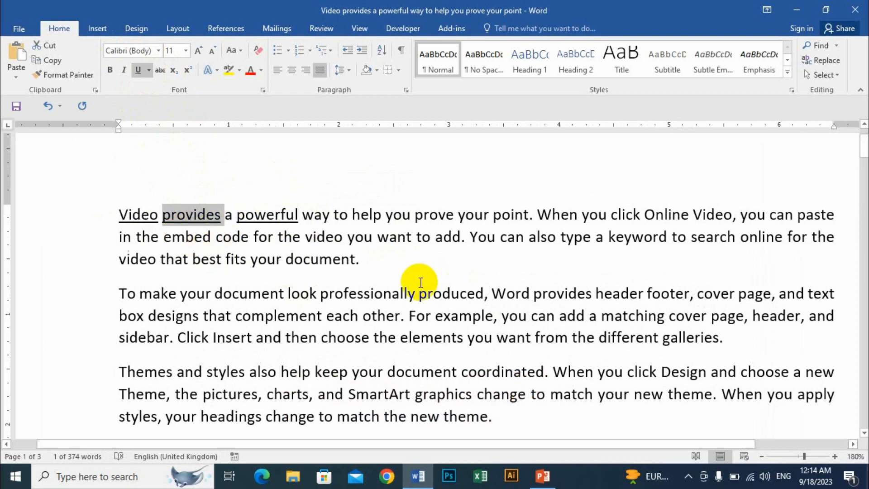
Apply the "Words only" underline style to the first two paragraphs through the Font settings
click(120, 207)
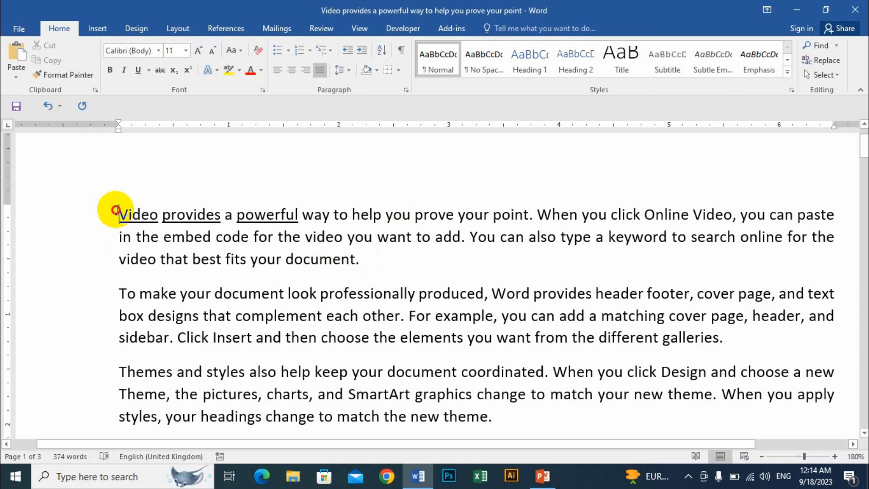
drag(119, 208, 737, 335)
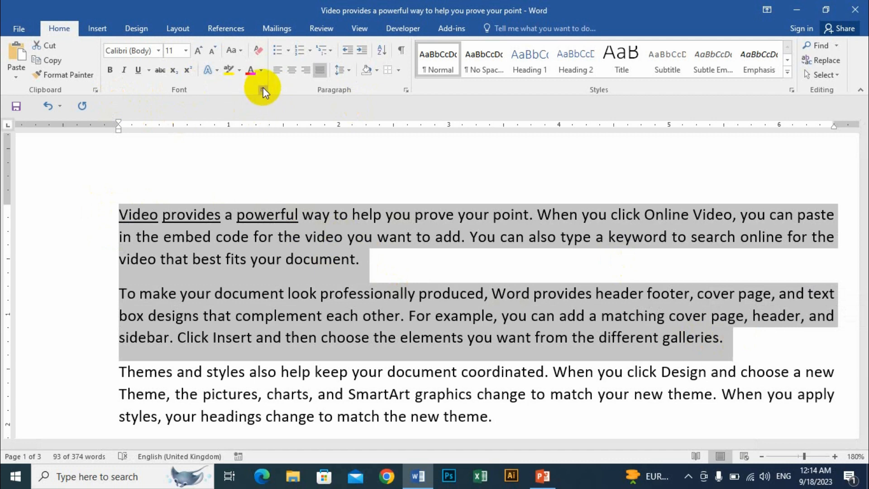
click(149, 70)
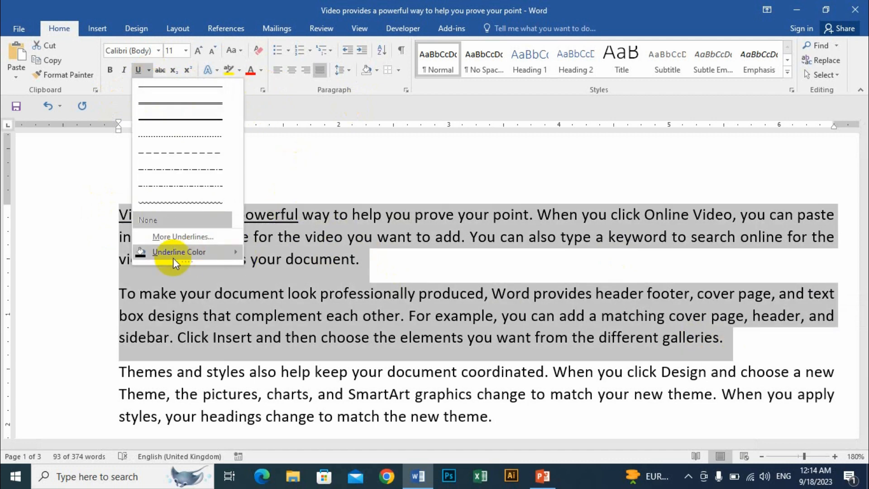
click(208, 236)
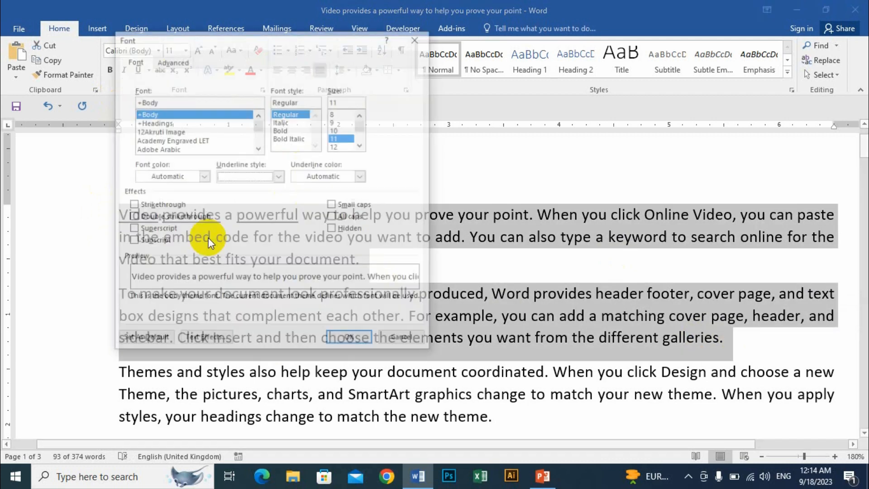
drag(211, 33, 294, 47)
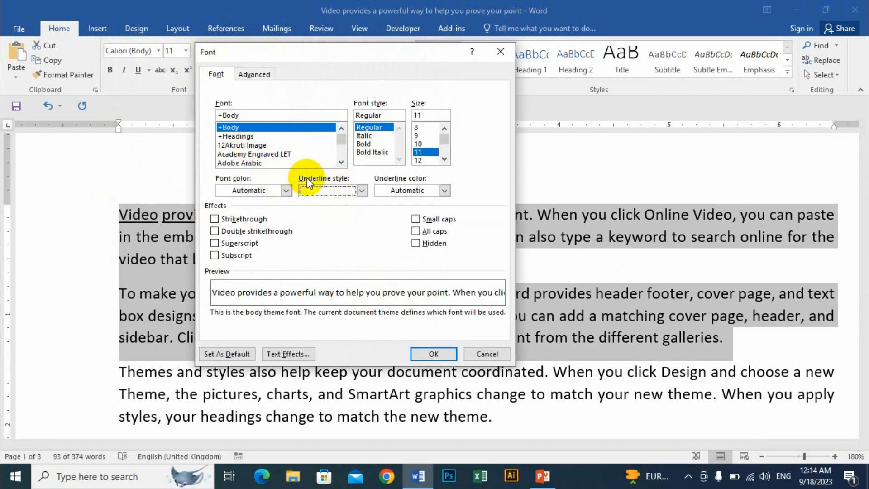
click(362, 190)
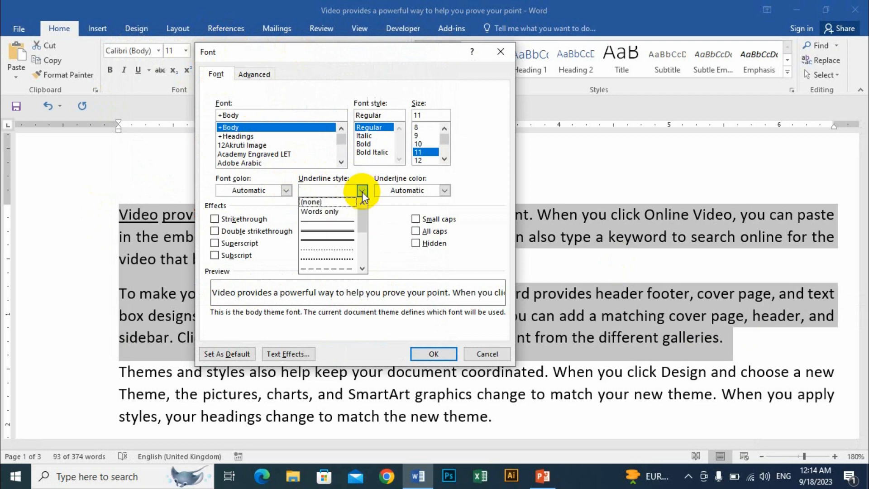
click(329, 213)
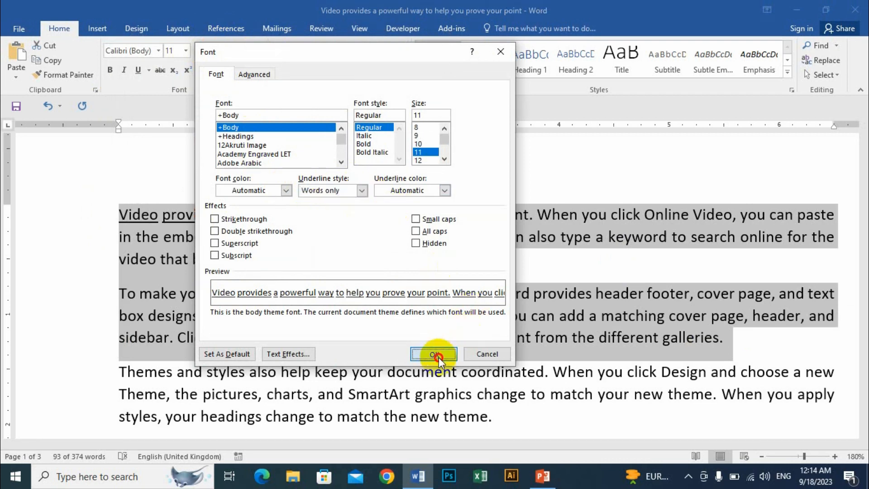
click(439, 357)
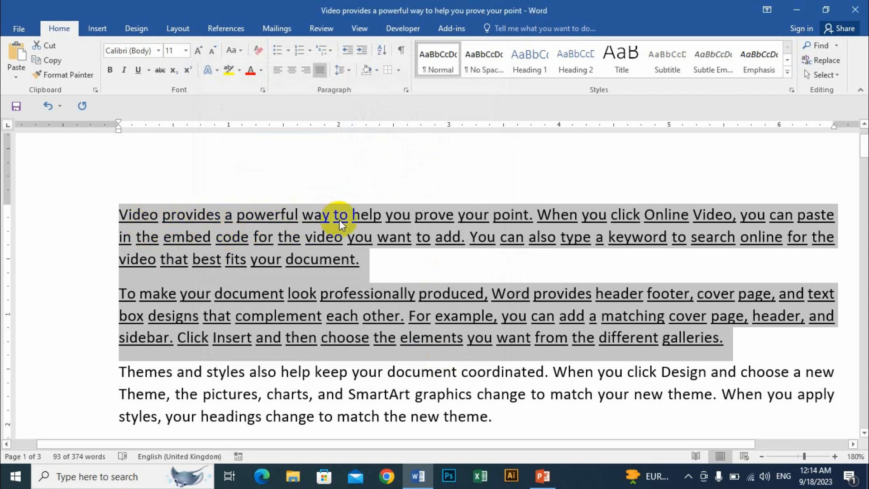
Remove the words-only underline from the two selected paragraphs through the Font settings
click(262, 90)
click(337, 187)
click(446, 346)
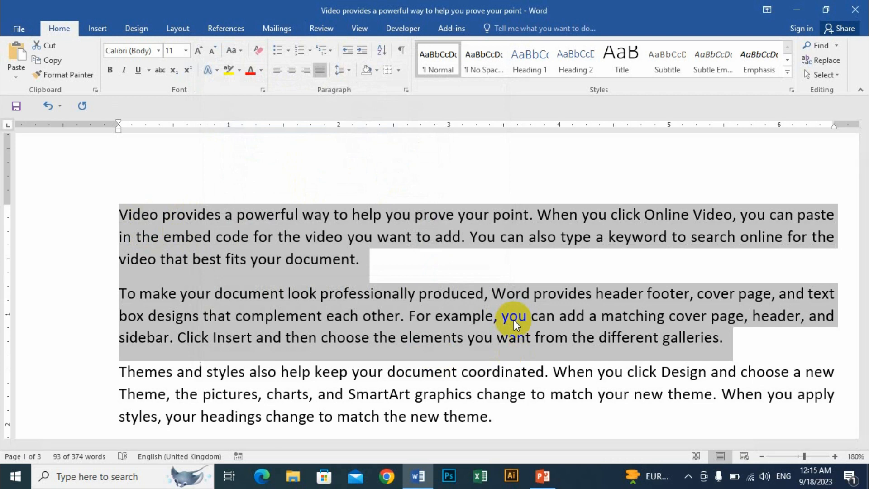
Toggle words-only underlining on and off for the two selected paragraphs, and do the same with the continuous underline
key(ctrl+shift+w)
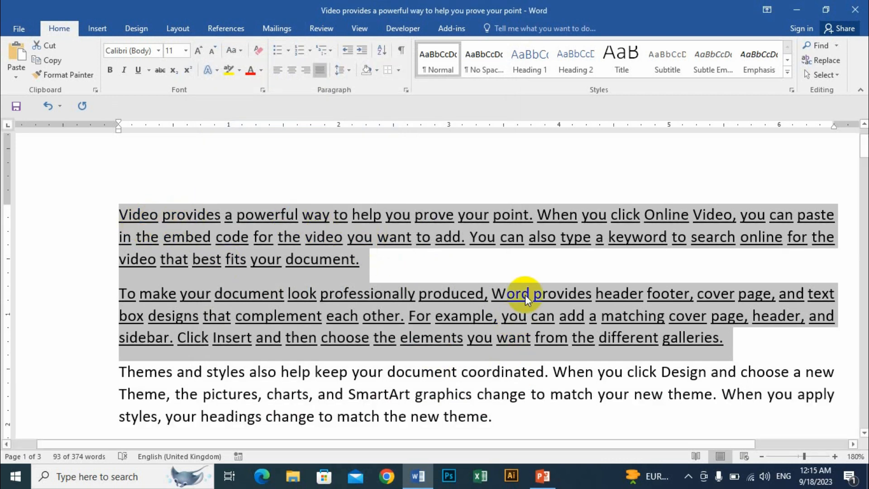
key(ctrl+shift+w)
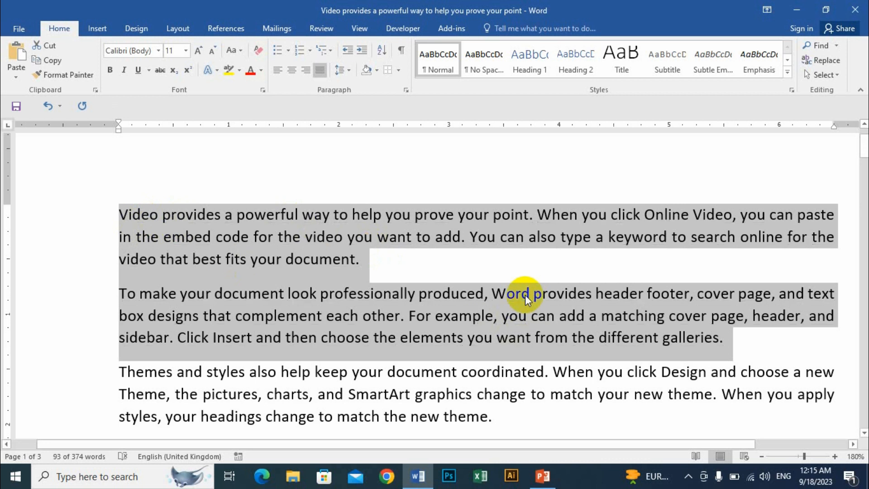
key(ctrl+u)
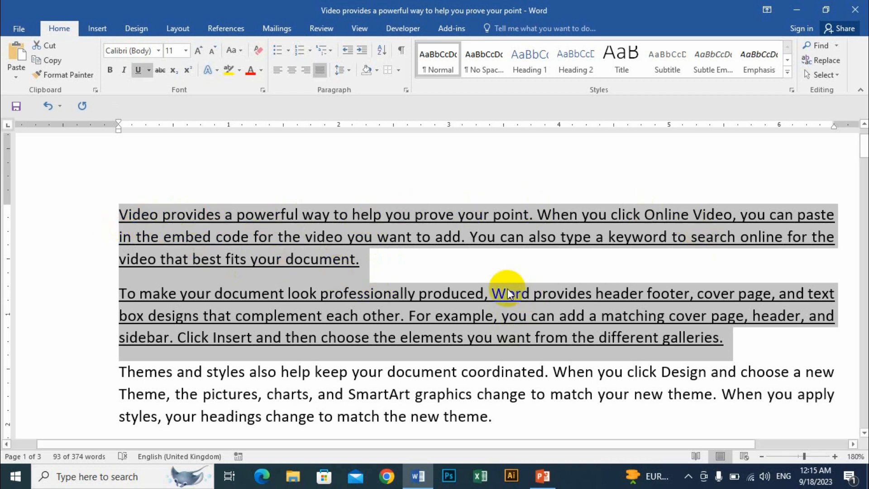
key(ctrl+u)
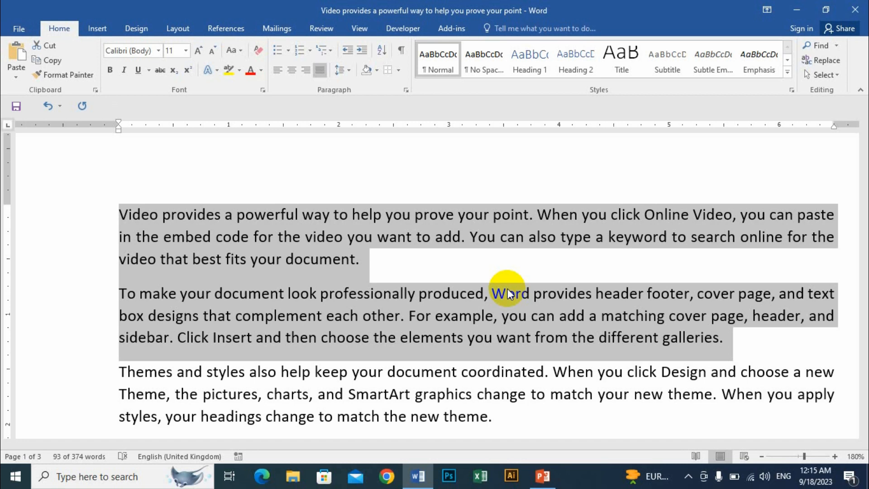
Deselect the text and choose Times New Roman, Regular, size 14 in the Font settings
click(364, 254)
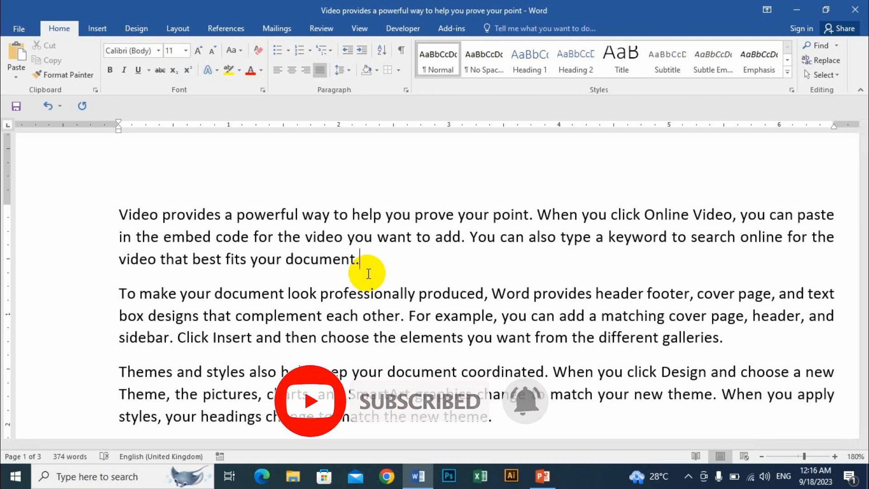
click(263, 89)
mouse_move(293, 53)
mouse_down()
mouse_move(239, 87)
mouse_move(296, 60)
mouse_up()
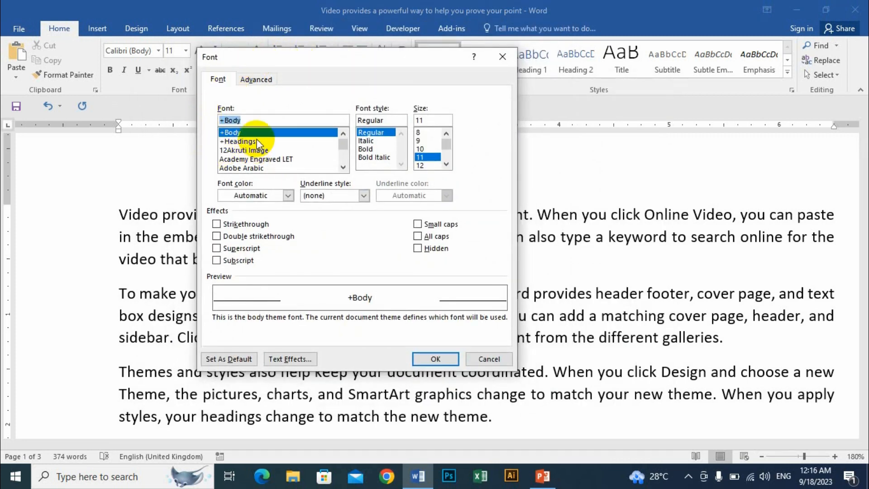
text(tim)
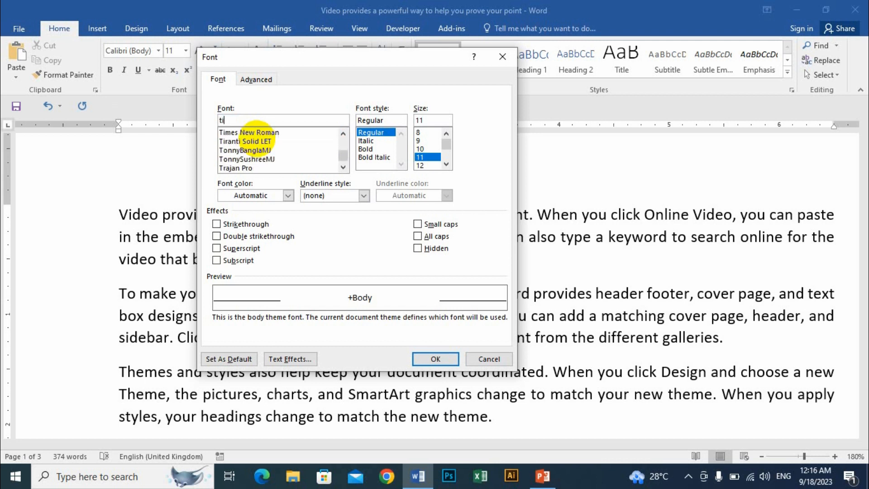
click(231, 132)
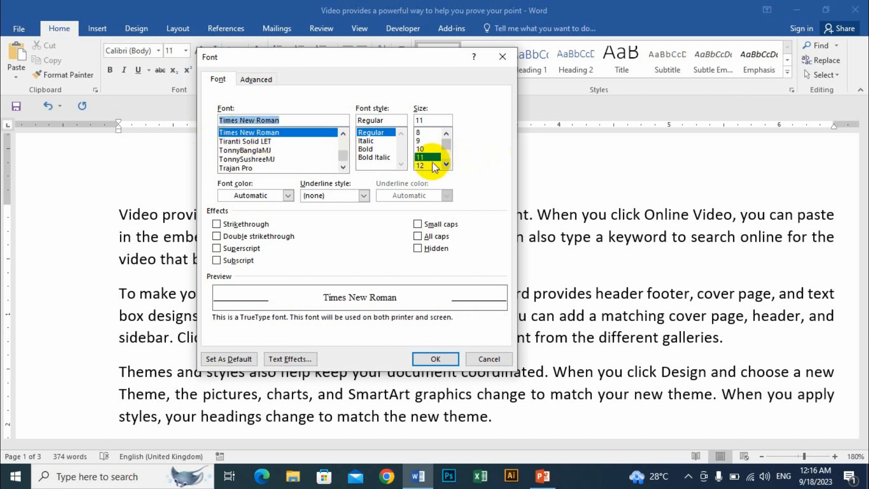
drag(446, 145, 446, 150)
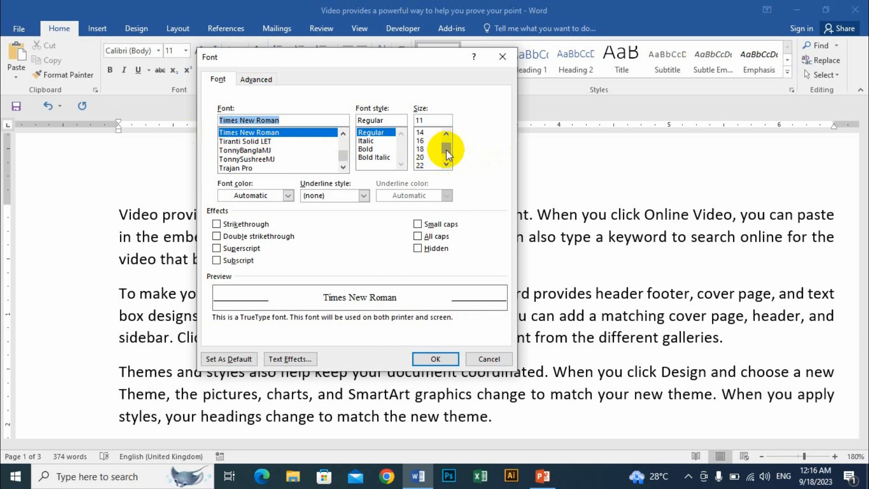
click(425, 133)
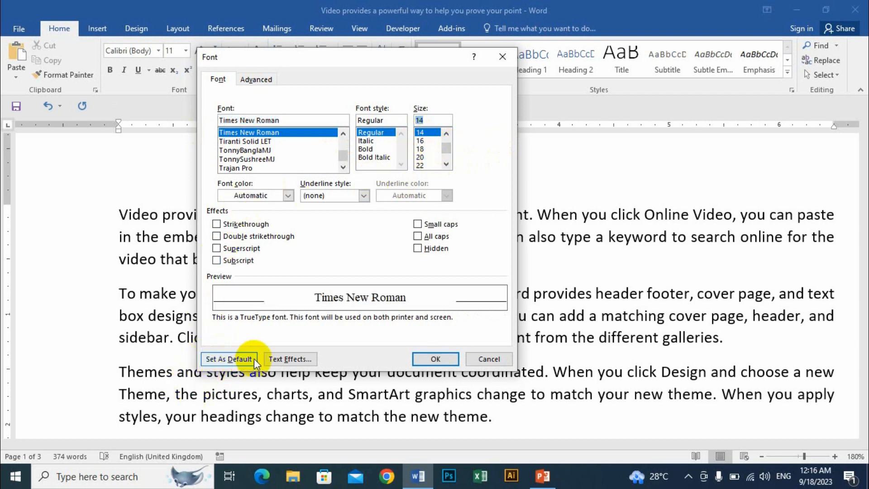
Set the chosen font as the default for all documents based on the Normal template
click(235, 357)
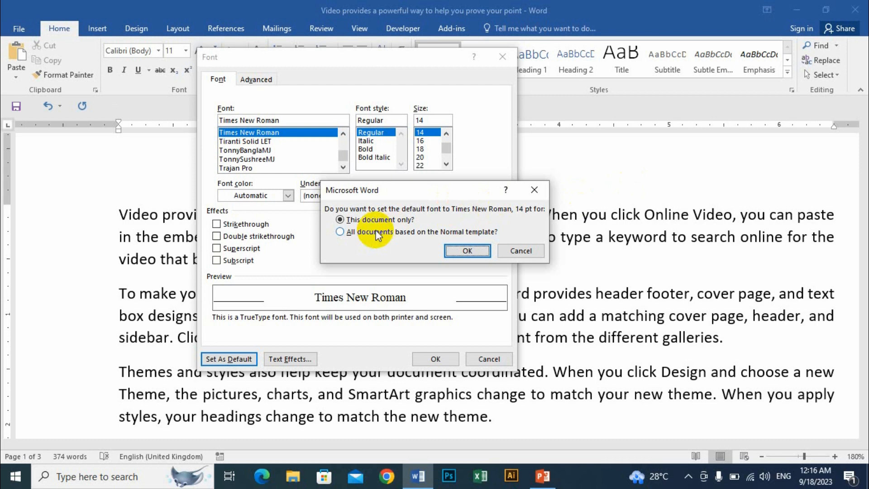
click(363, 233)
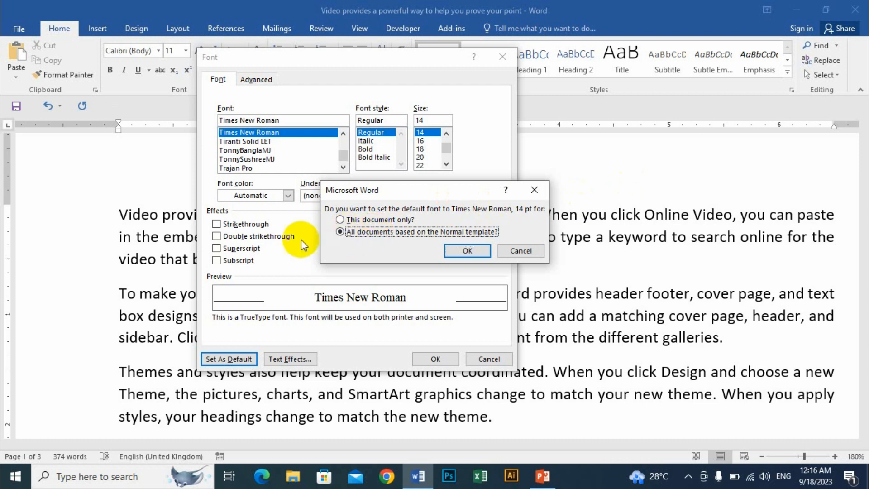
click(467, 251)
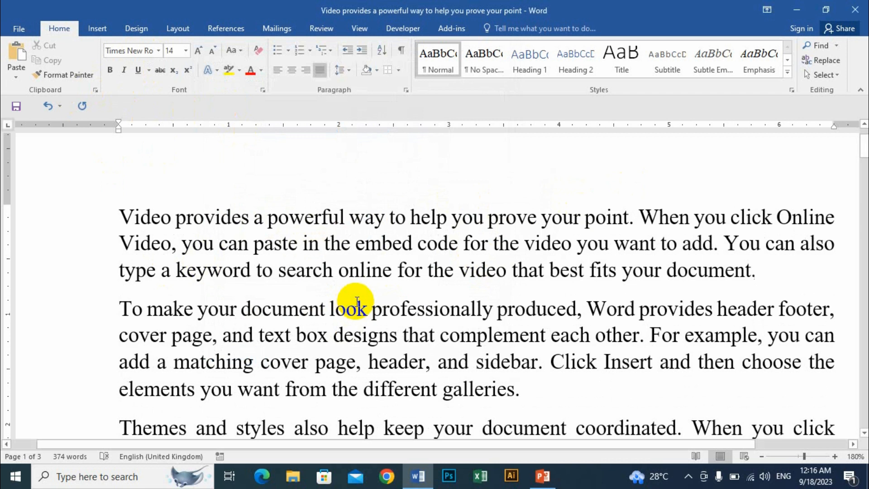
Create two new blank documents and choose Calibri, Regular, size 11 in the Font settings of the second one
key(ctrl+n)
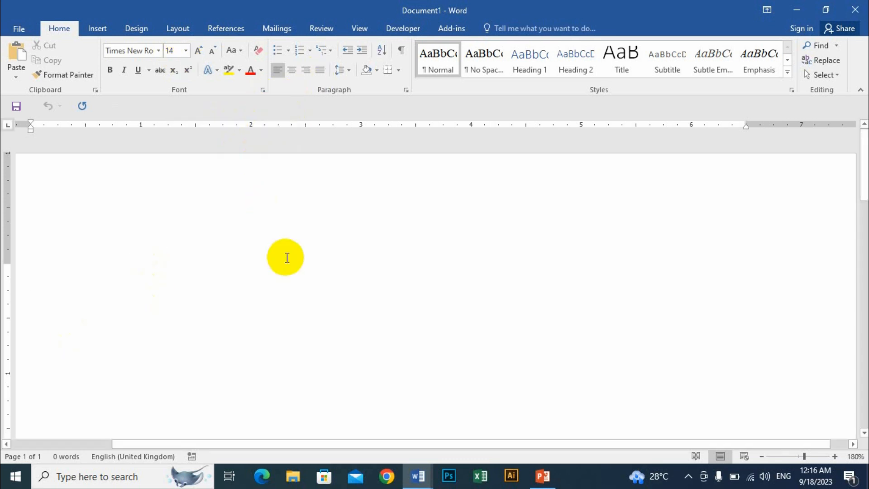
key(ctrl+n)
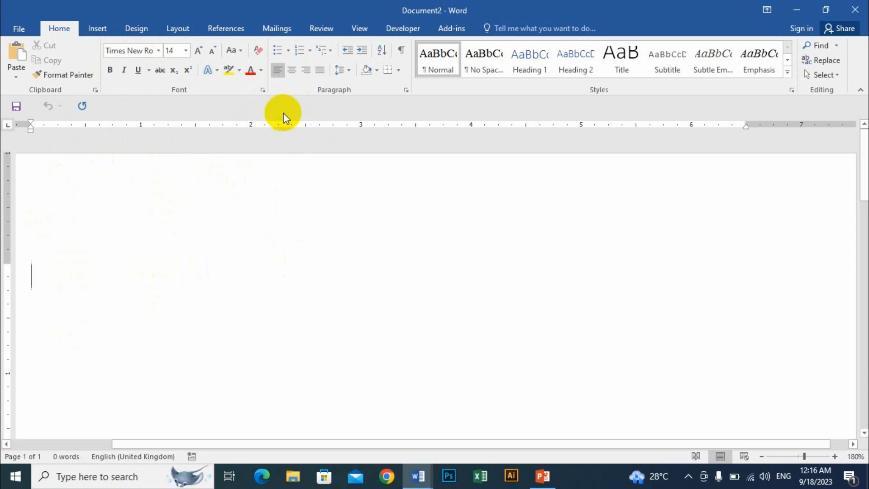
click(263, 91)
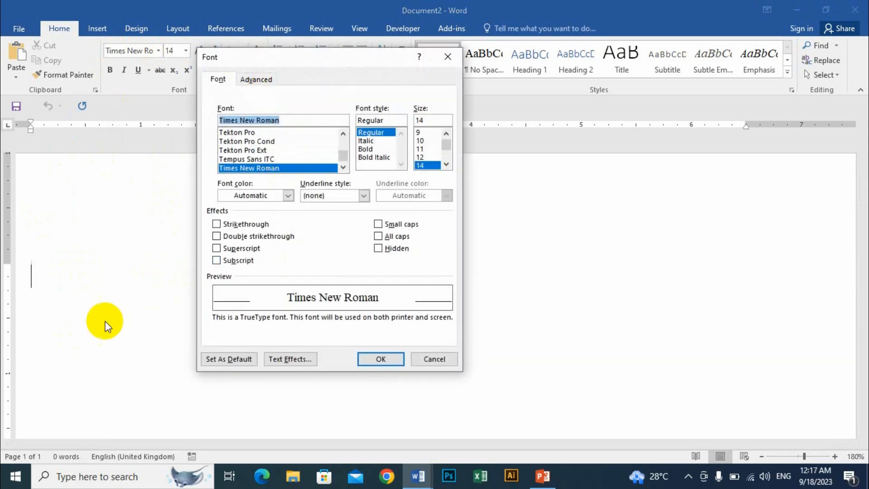
click(251, 151)
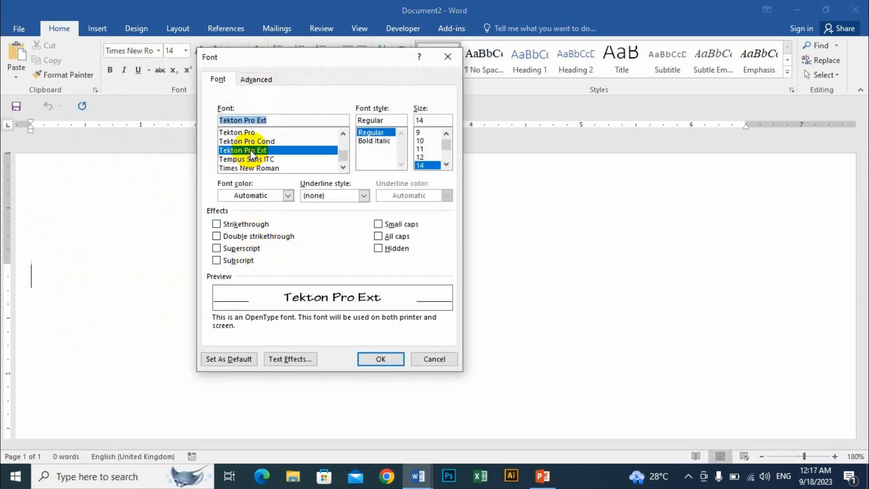
text(c)
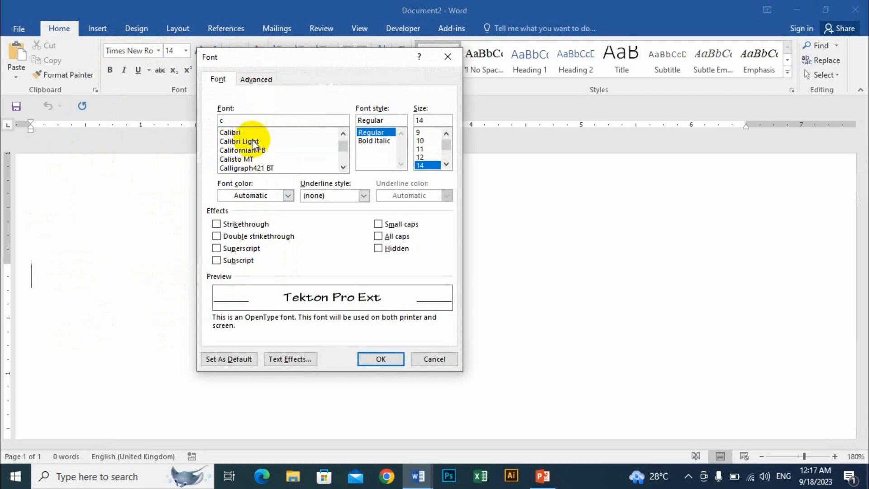
click(233, 132)
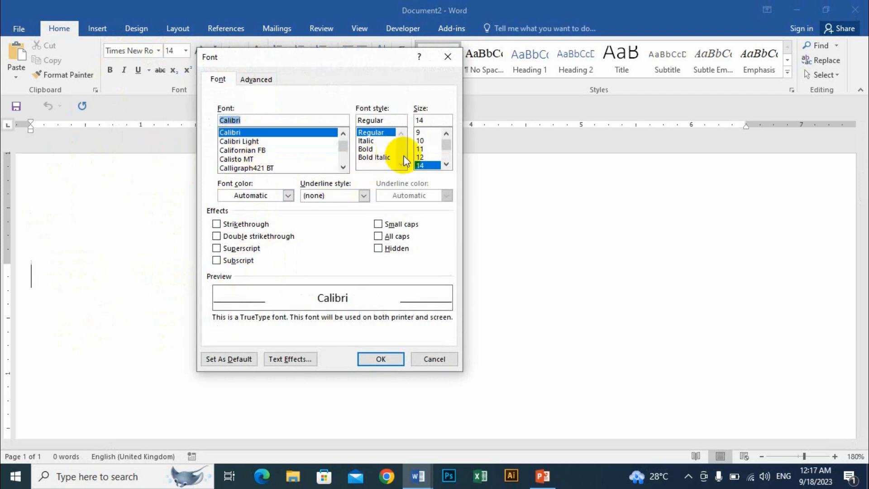
click(425, 149)
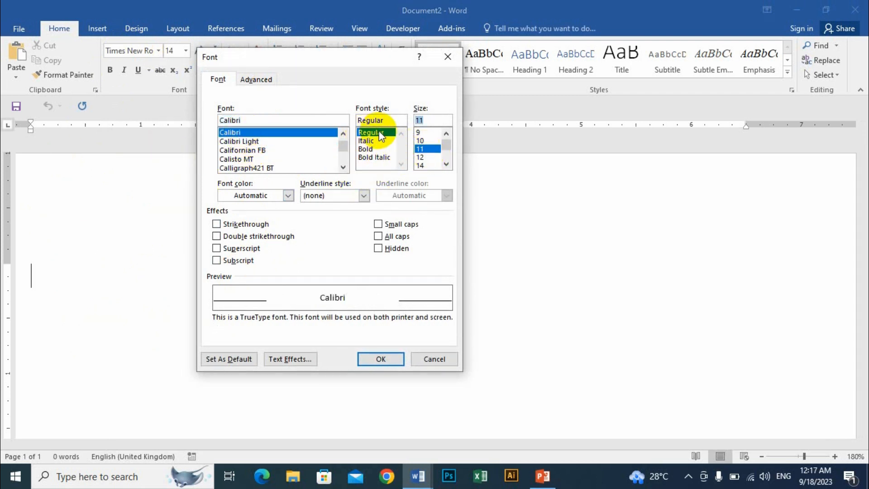
Set the chosen Calibri font as the default for all documents based on the Normal template
click(230, 360)
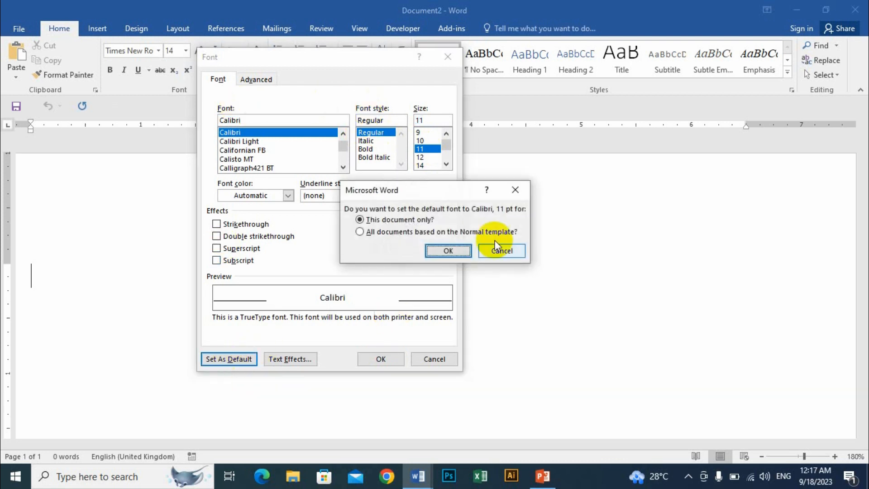
click(362, 232)
click(446, 250)
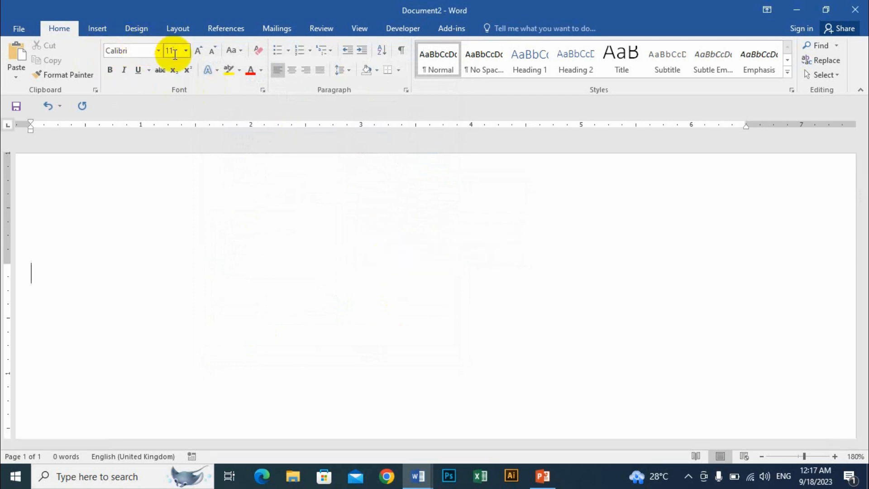
Create another blank document to check its default font, and close all the blank documents
key(ctrl+n)
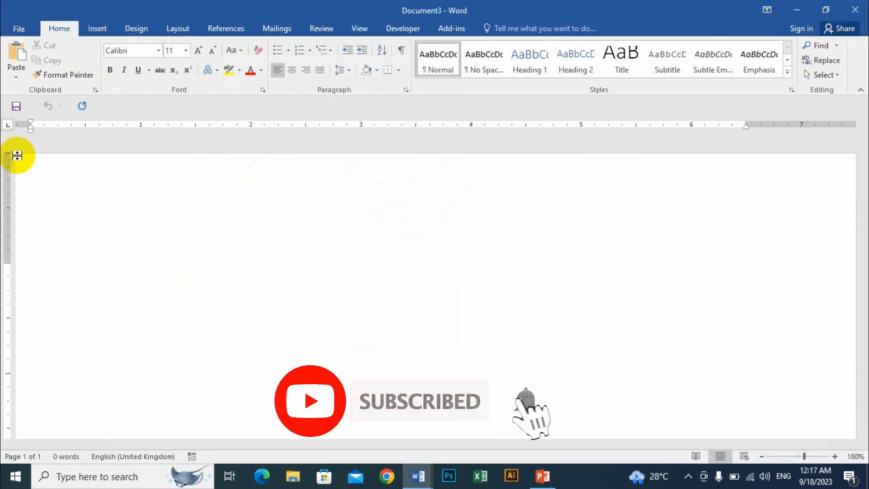
click(854, 14)
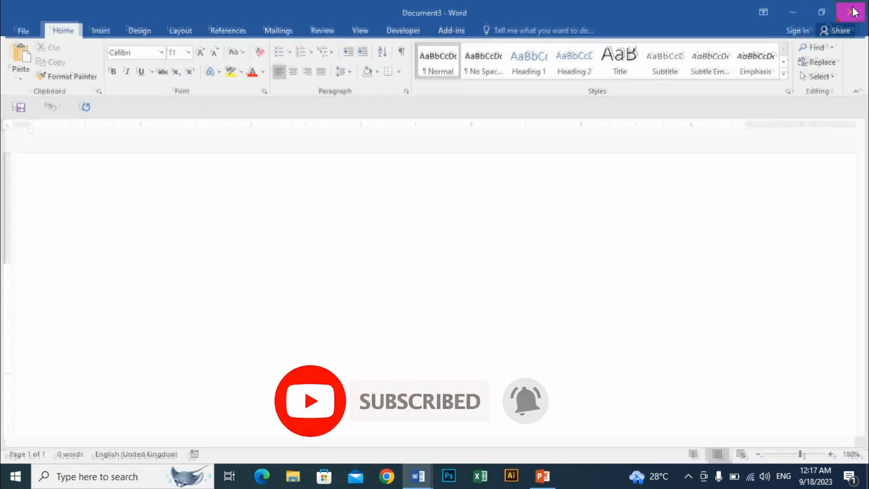
click(854, 14)
click(430, 267)
click(852, 12)
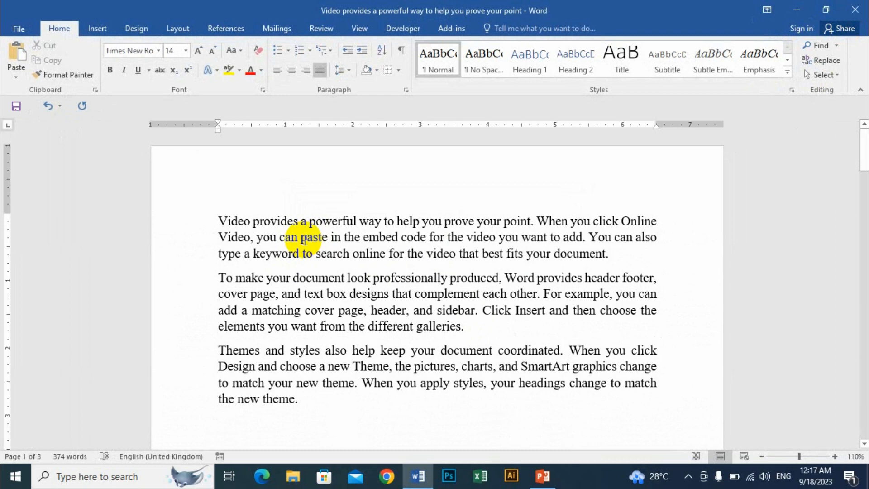
Select the first paragraph to examine the Mini Toolbar, and deselect the text
scroll(232, 242, up, 3)
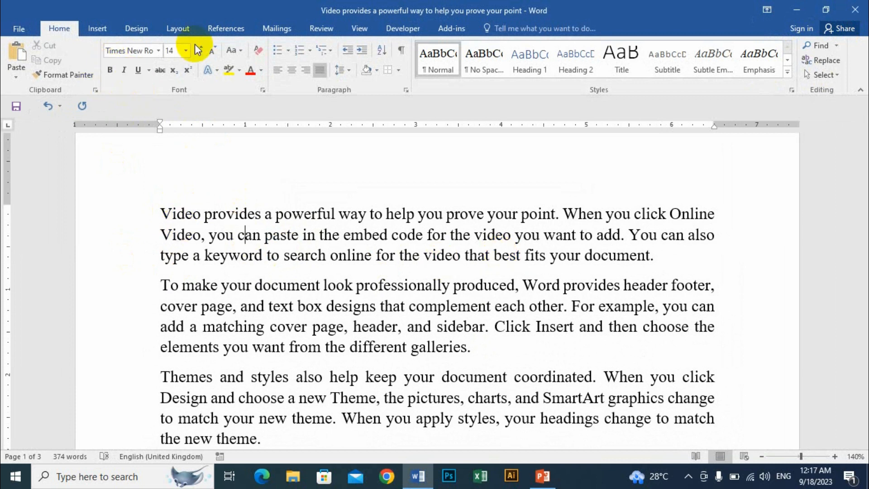
drag(164, 214, 652, 257)
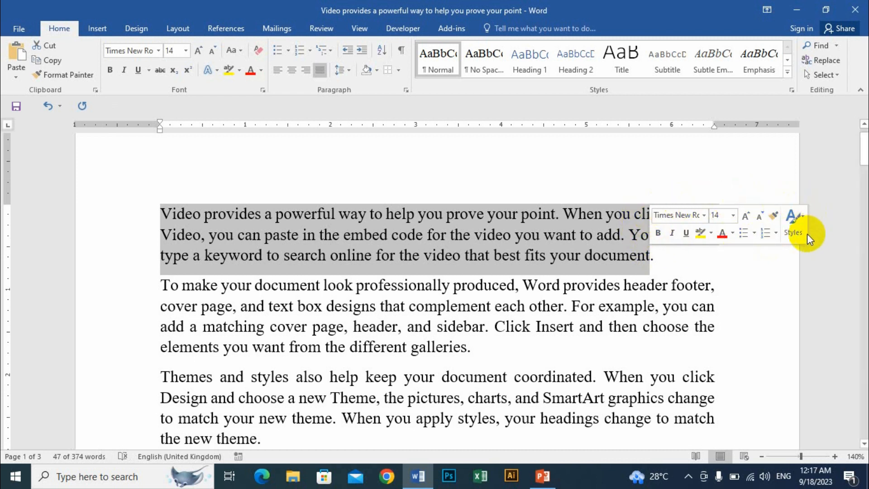
click(392, 308)
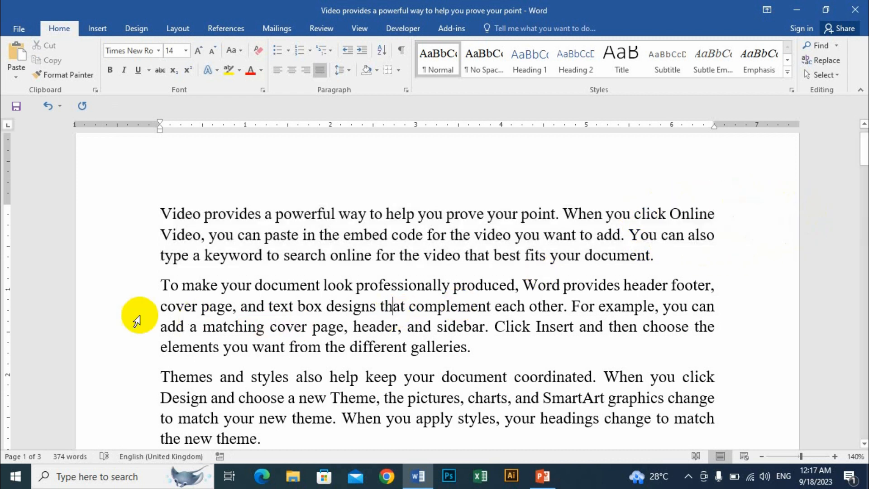
Set the second paragraph to size 24 and a dark orange font color using the Mini Toolbar
drag(164, 283, 514, 345)
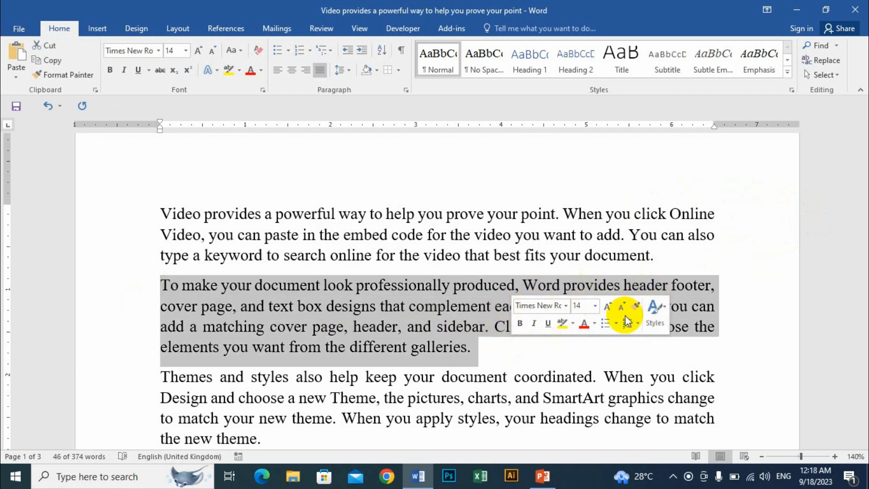
click(595, 305)
click(578, 231)
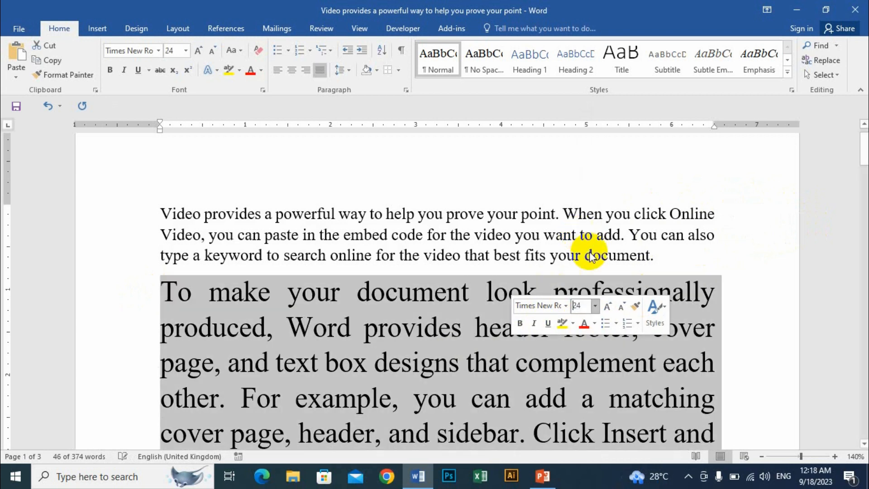
click(593, 325)
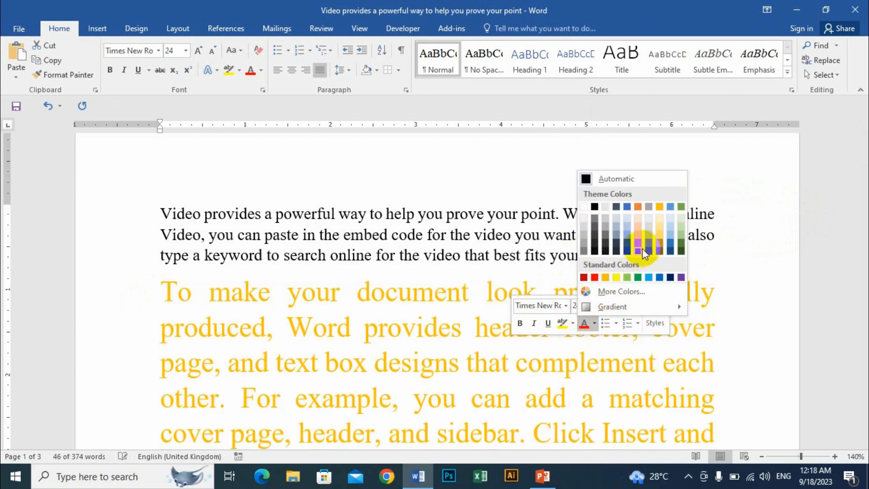
click(645, 239)
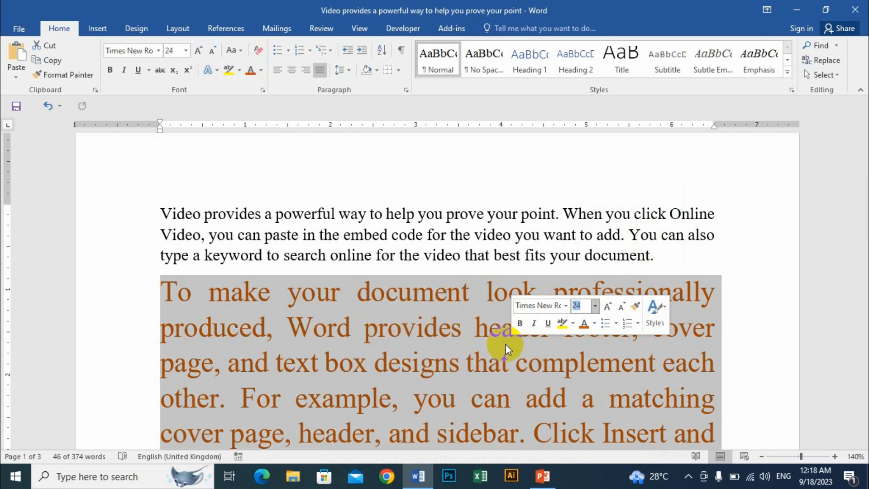
Undo the size and color changes on the second paragraph
click(410, 262)
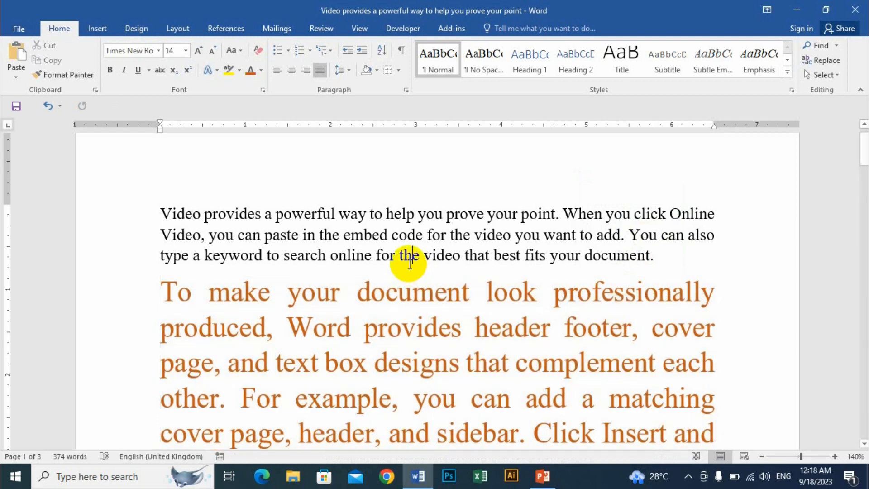
triple_click(208, 325)
key(ctrl+z)
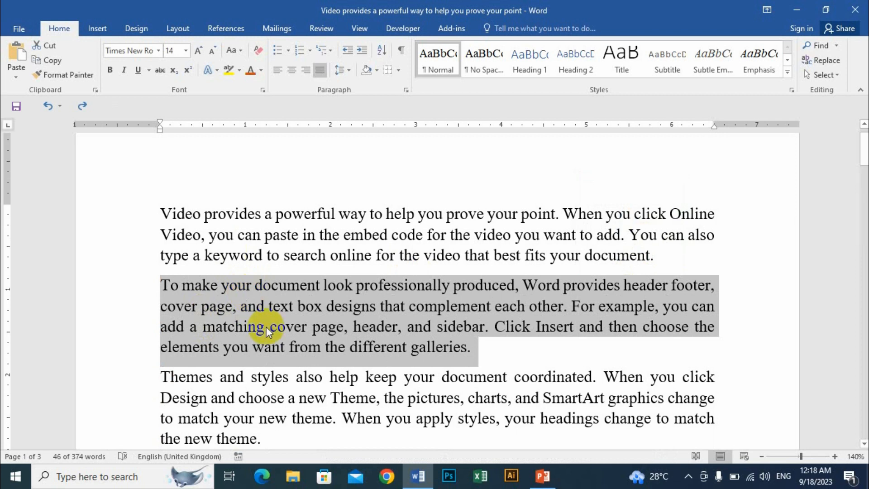
Turn off Show Mini Toolbar on selection in the General options of Word
click(19, 29)
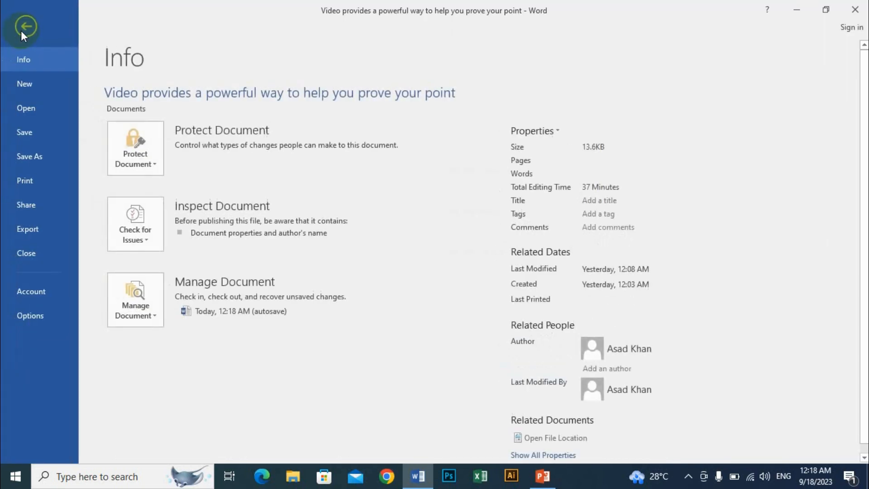
click(39, 317)
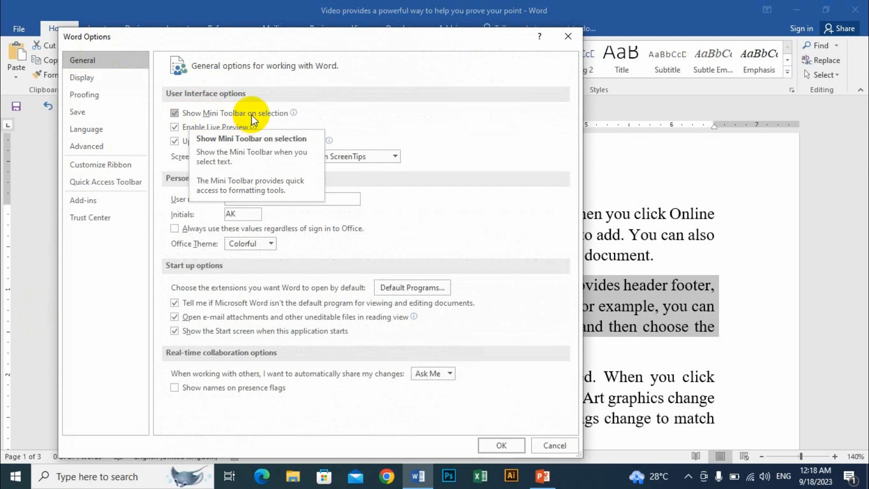
click(177, 112)
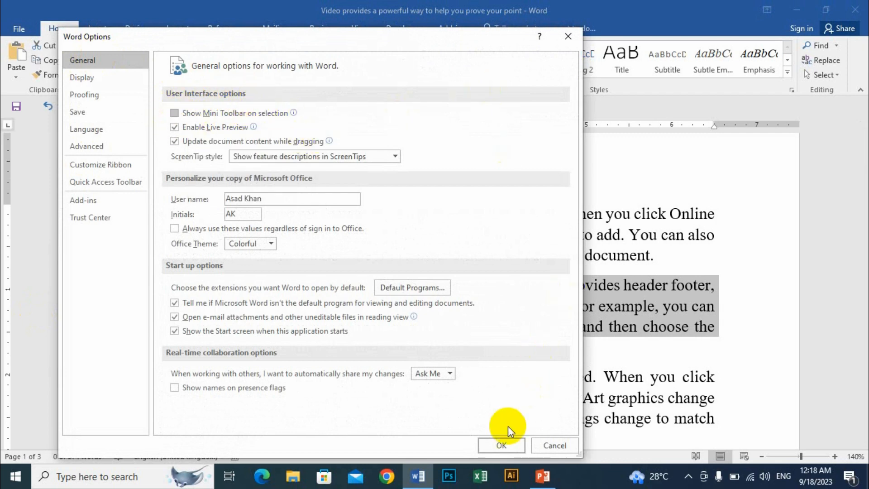
click(503, 446)
Select the first paragraph to check whether the Mini Toolbar appears, and deselect the text
click(389, 287)
drag(172, 214, 664, 258)
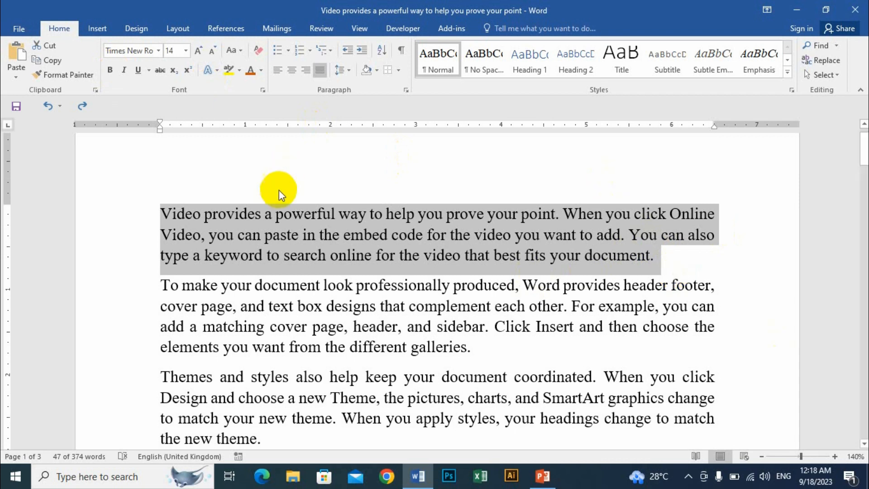
click(320, 234)
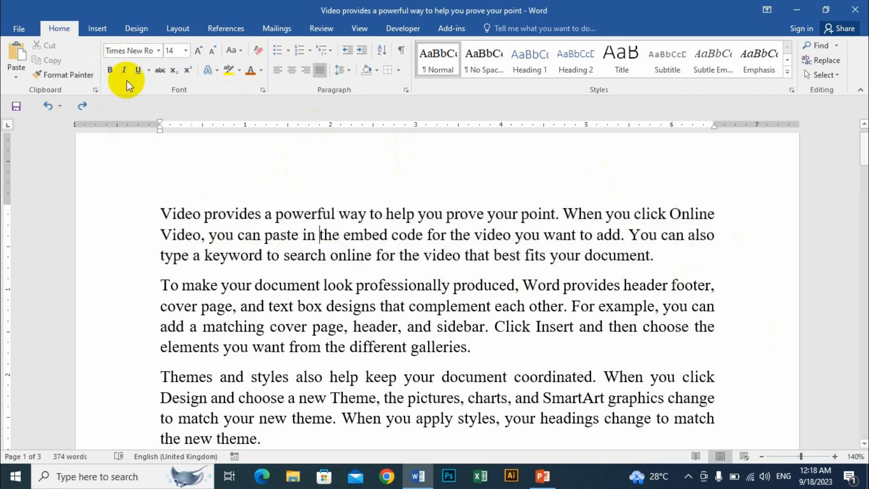
Turn on Show Mini Toolbar on selection in the General options of Word
click(19, 31)
click(30, 317)
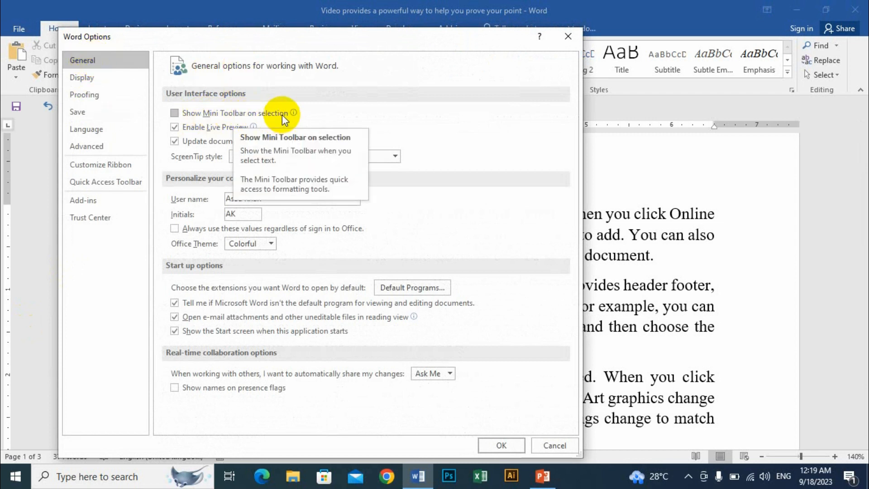
click(175, 113)
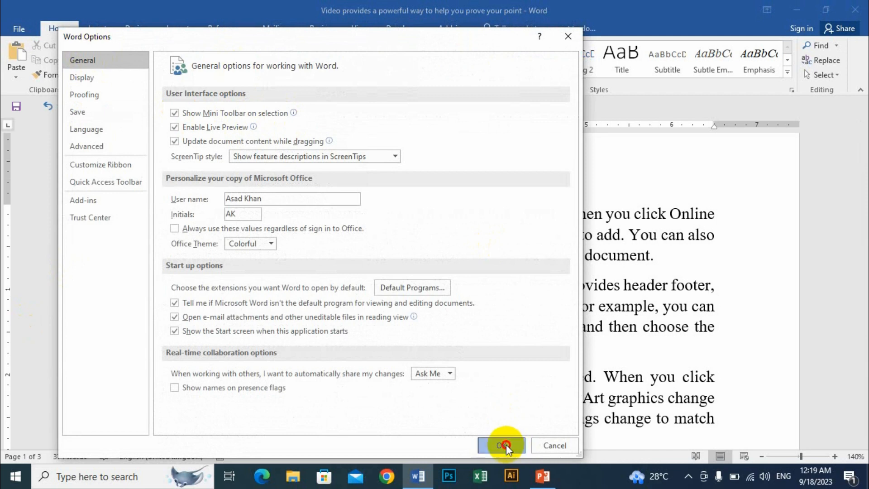
click(515, 440)
Make the third paragraph, beginning "Themes and styles", bold, italic and underlined using the Mini Toolbar
scroll(211, 302, down, 3)
drag(162, 251, 272, 312)
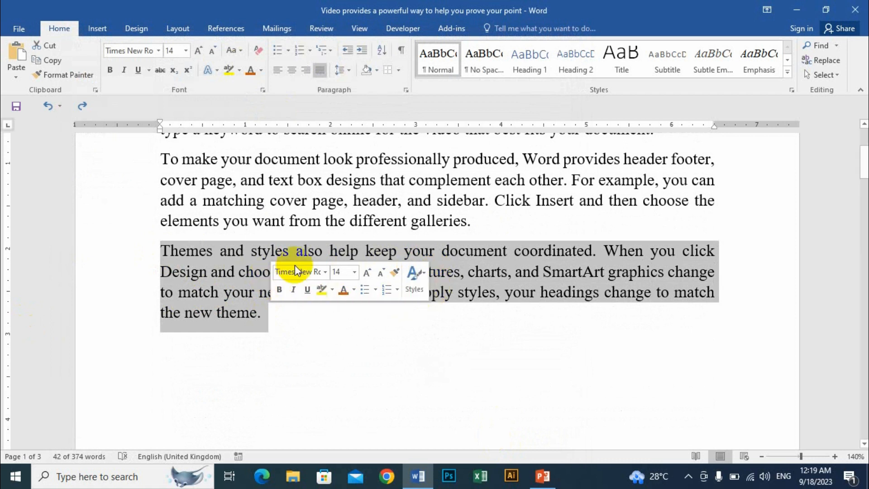
click(279, 289)
click(294, 289)
click(308, 289)
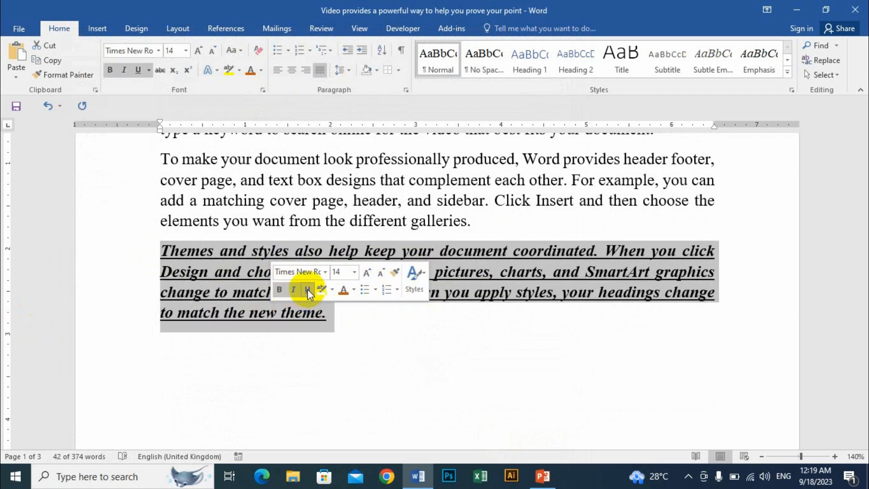